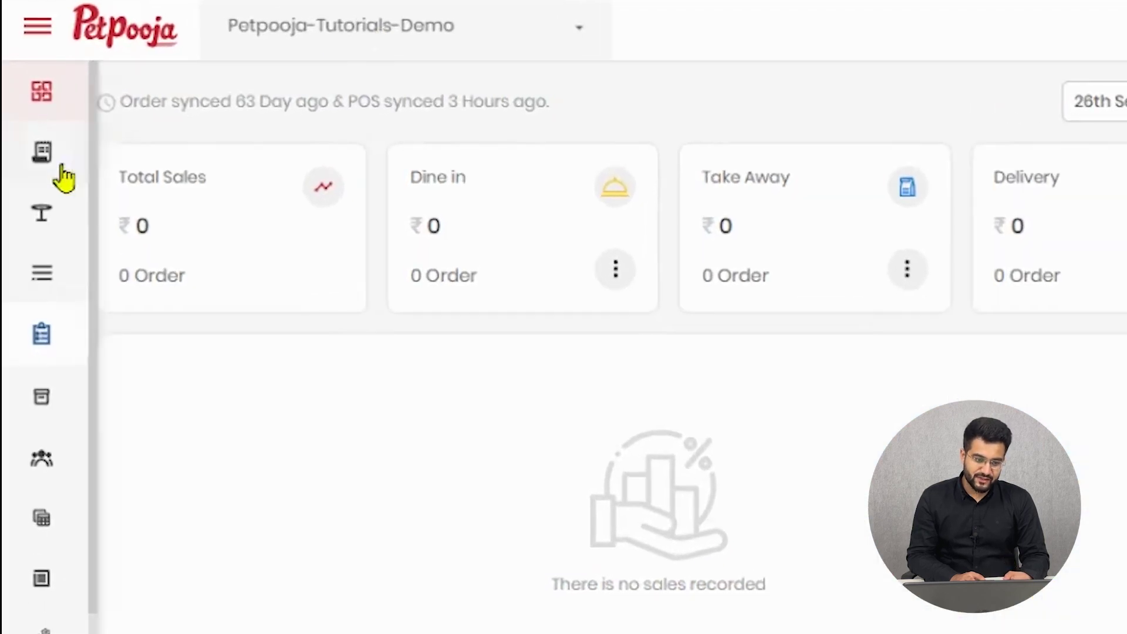
Open the Stock Summary report in the inventory section and look over its table
{"action": "mouse_move", "coordinate": [108, 360]}
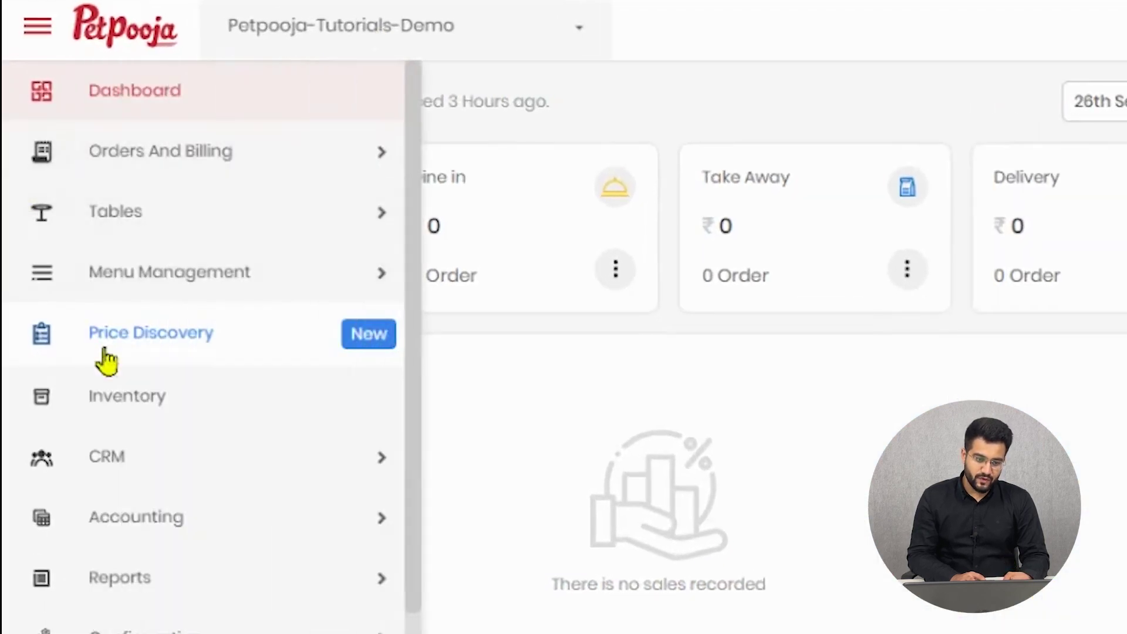
{"action": "left_click", "coordinate": [106, 408]}
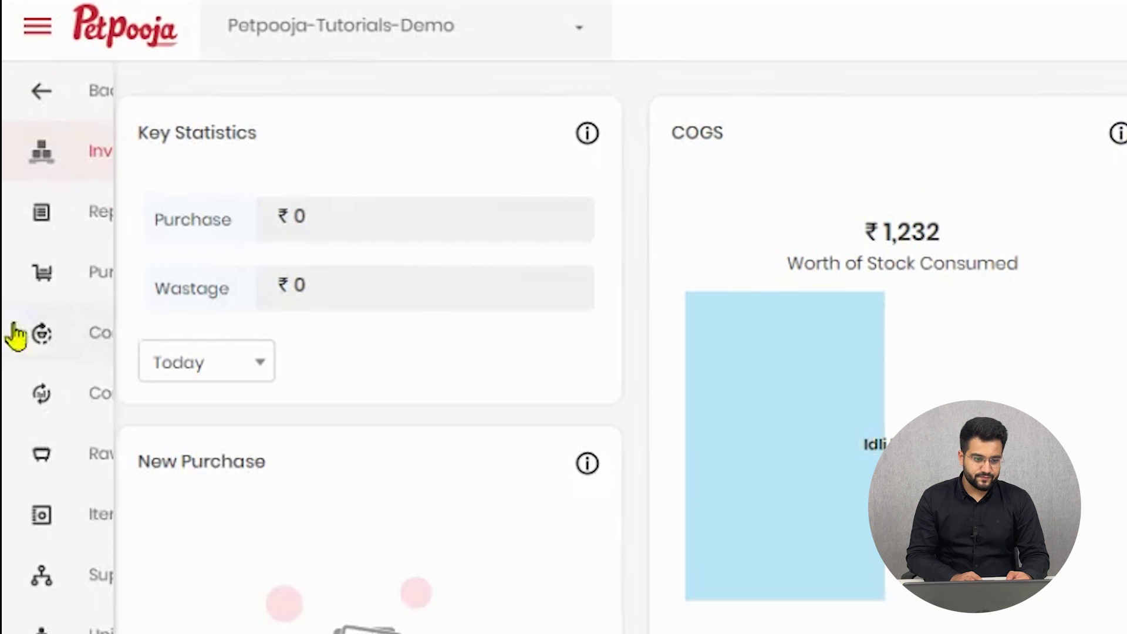
{"action": "mouse_move", "coordinate": [163, 285]}
{"action": "left_click", "coordinate": [193, 241]}
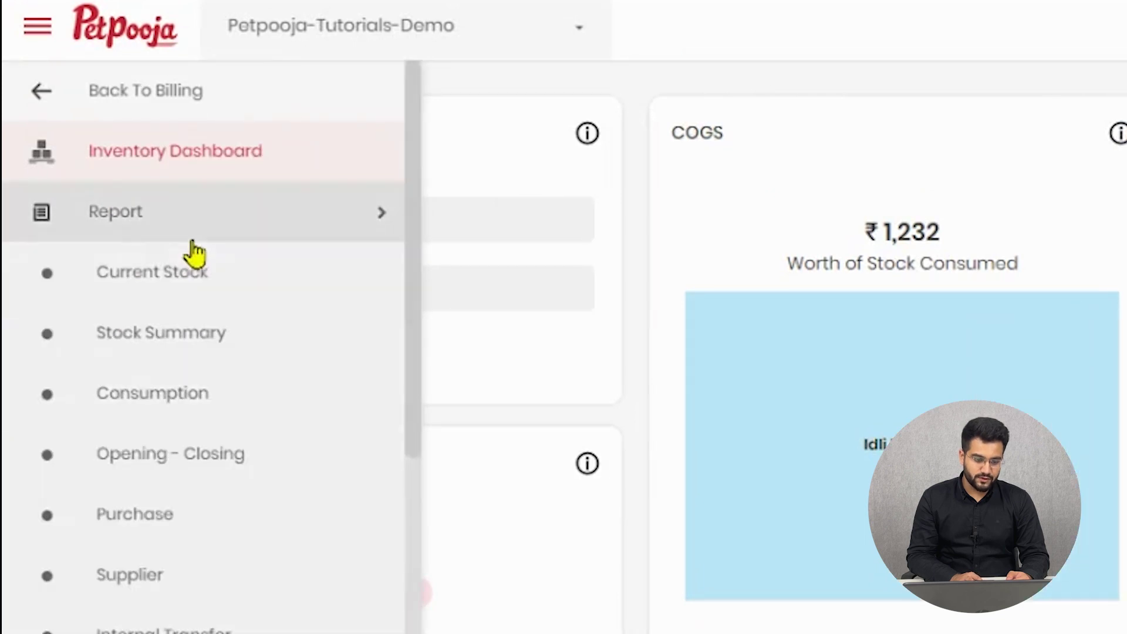
{"action": "left_click", "coordinate": [235, 349]}
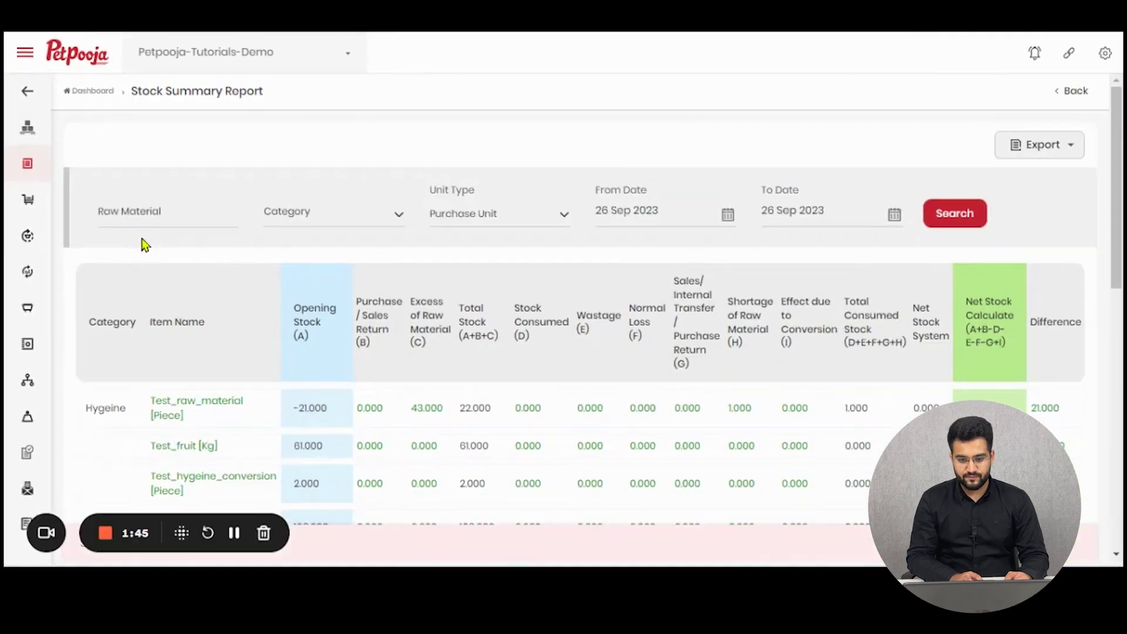
{"action": "scroll", "coordinate": [740, 370], "scroll_direction": "down", "scroll_amount": 5}
{"action": "scroll", "coordinate": [741, 376], "scroll_direction": "up", "scroll_amount": 5}
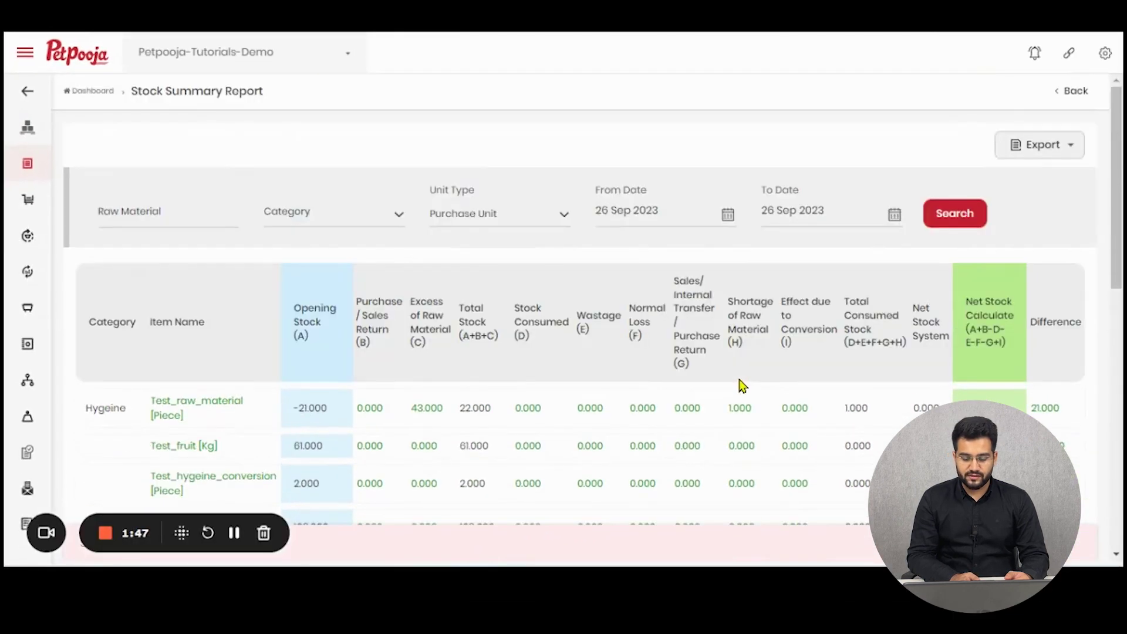
Filter the stock summary to the period from 1 Jul 2023 to 31 Jul 2023 and run the search
{"action": "left_click", "coordinate": [653, 219]}
{"action": "left_click", "coordinate": [615, 248]}
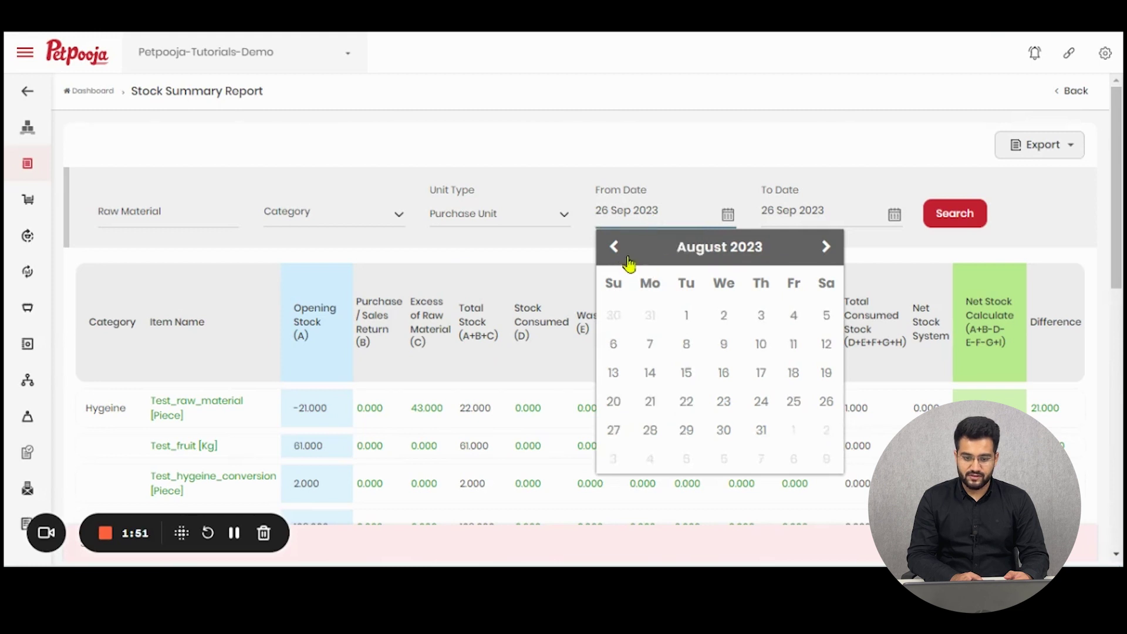
{"action": "left_click", "coordinate": [614, 247]}
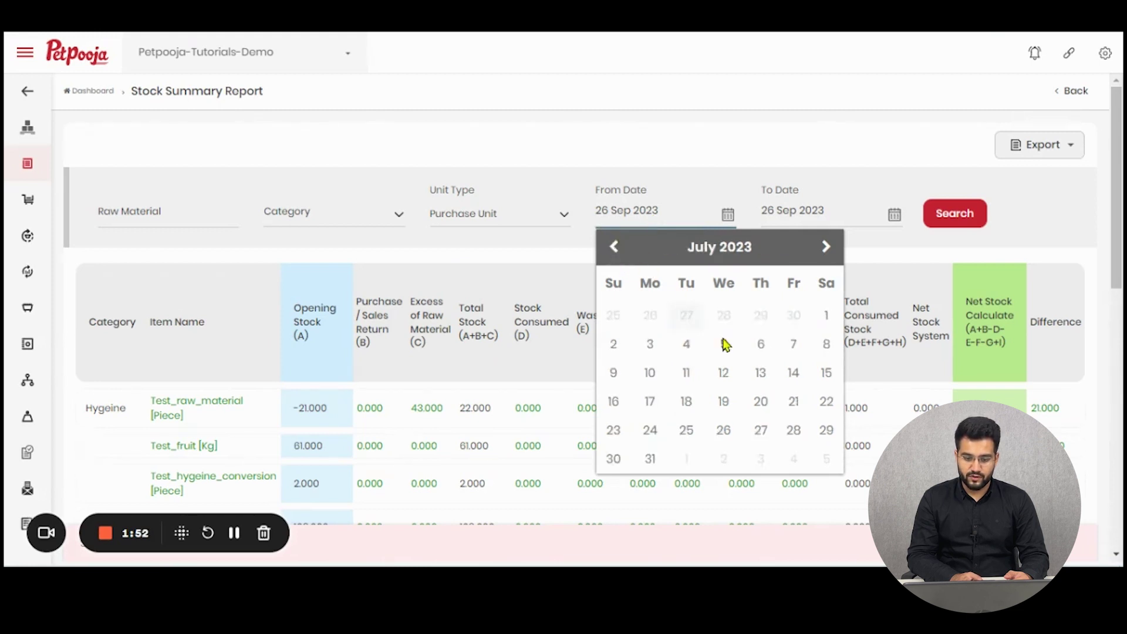
{"action": "left_click", "coordinate": [825, 322]}
{"action": "left_click", "coordinate": [836, 209]}
{"action": "left_click", "coordinate": [780, 247]}
{"action": "left_click", "coordinate": [779, 247]}
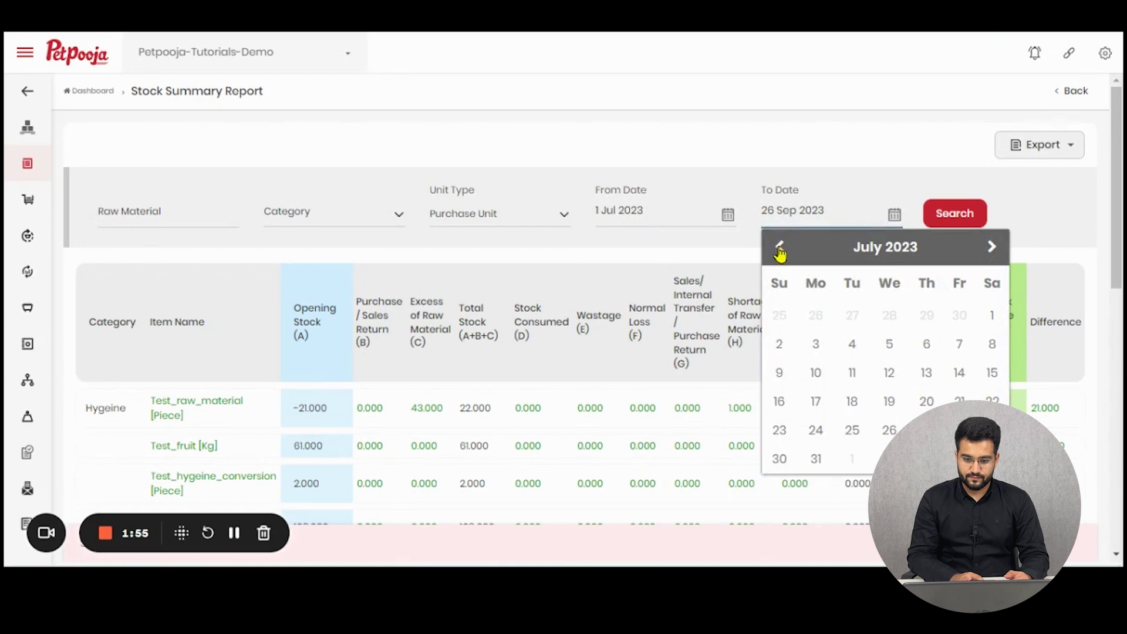
{"action": "left_click", "coordinate": [815, 460]}
{"action": "left_click", "coordinate": [951, 215]}
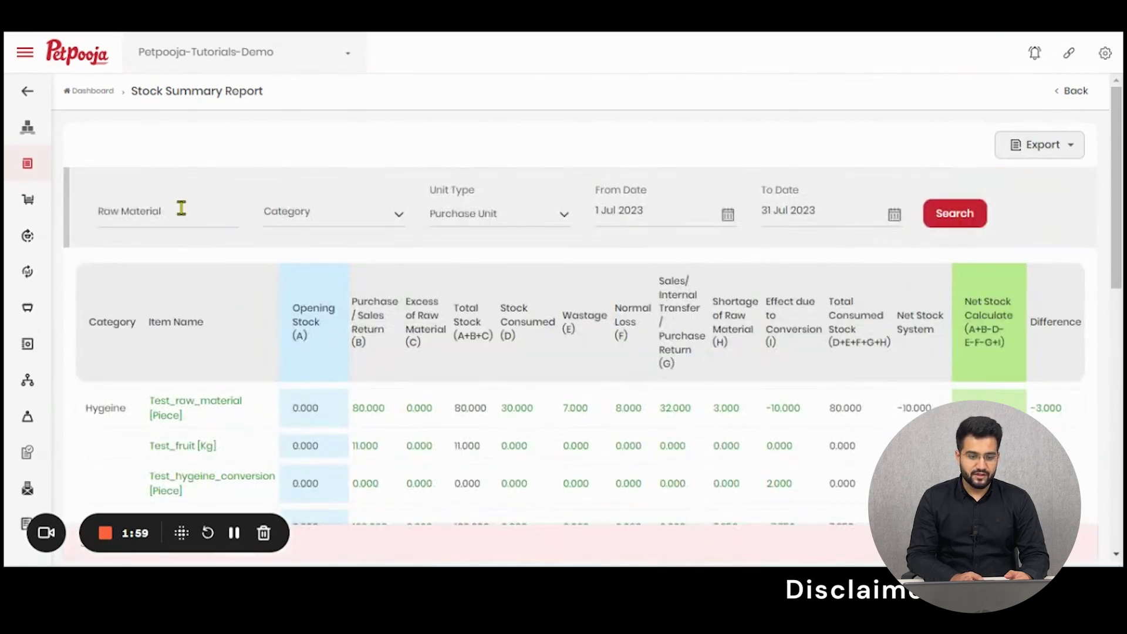
View the options offered by the Category and Unit Type filters without changing them
{"action": "left_click", "coordinate": [363, 229]}
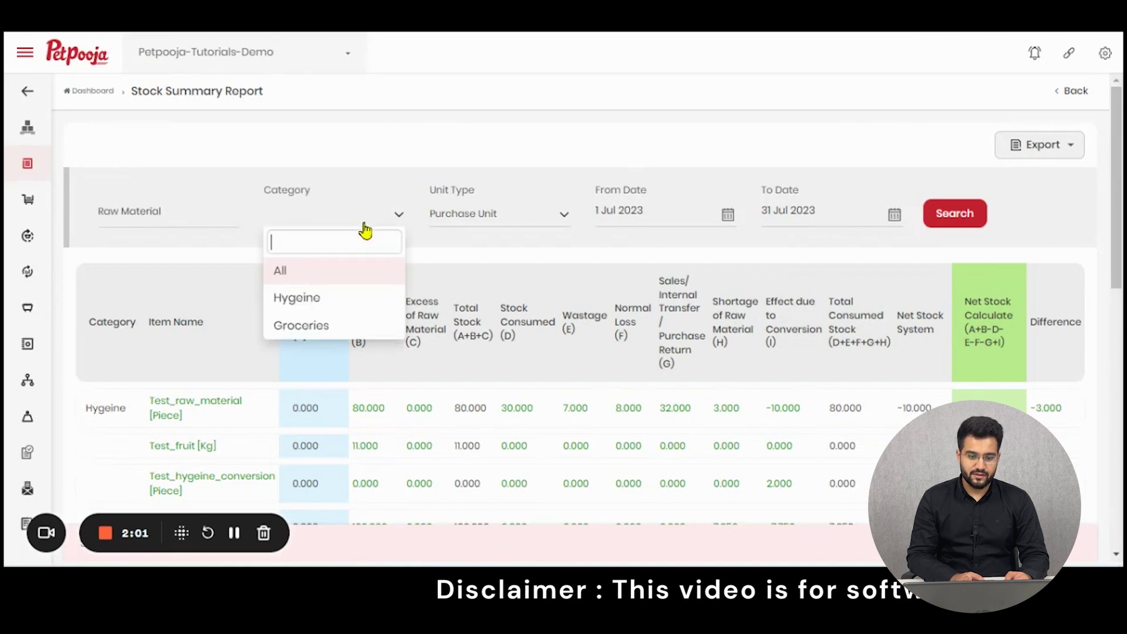
{"action": "left_click", "coordinate": [528, 202]}
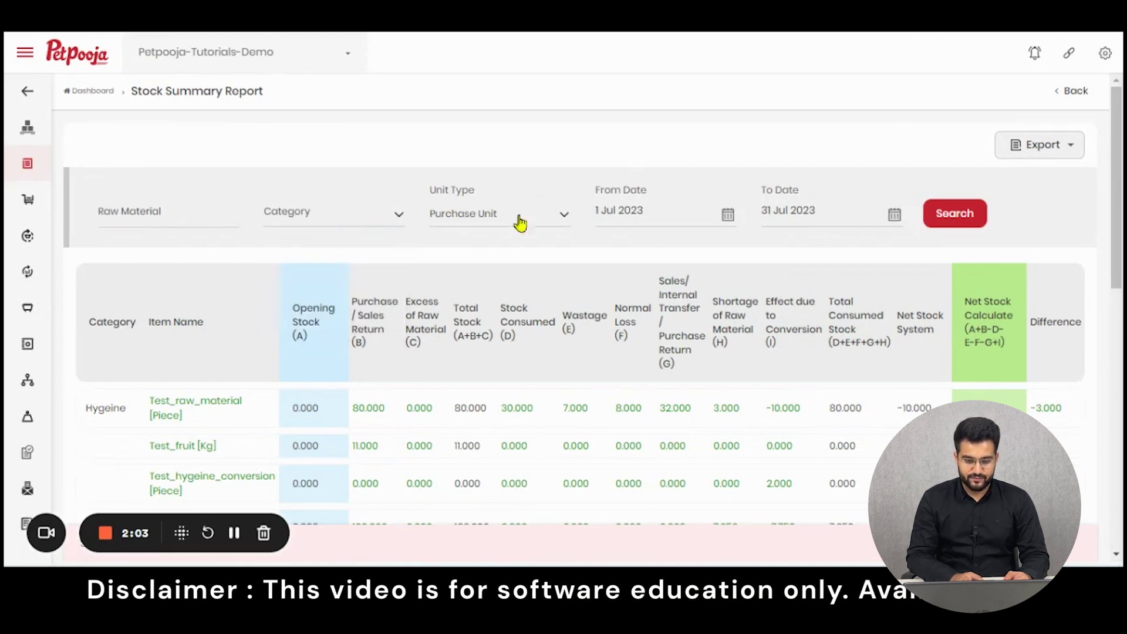
{"action": "left_click", "coordinate": [515, 228]}
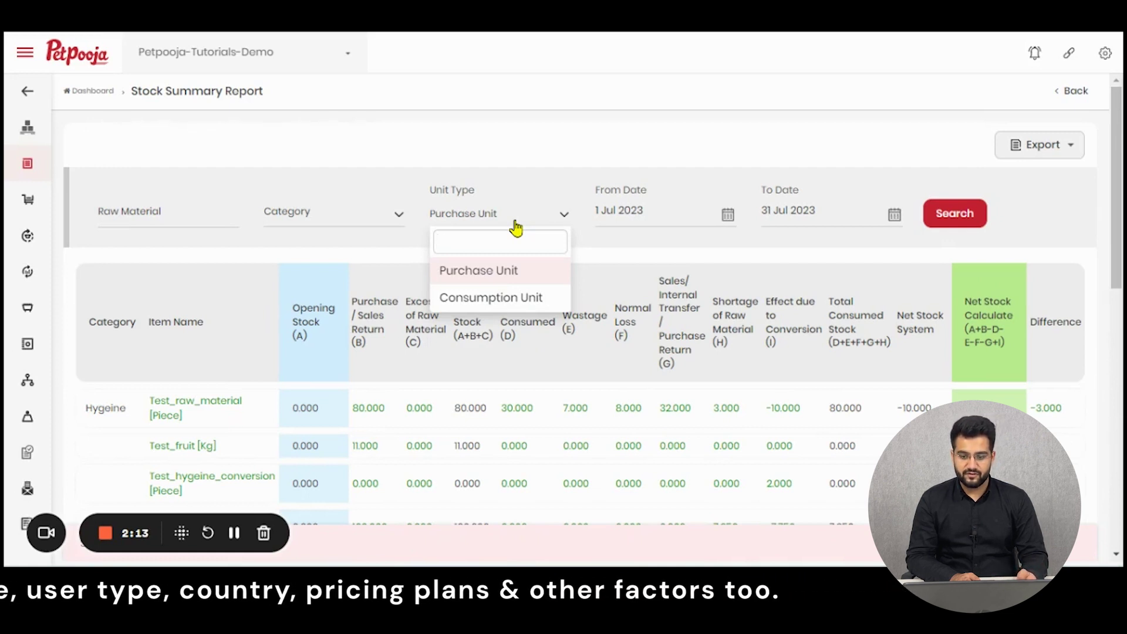
Export the whole stock summary as an XLS worksheet and save it under the suggested file name in Documents
{"action": "left_click", "coordinate": [1040, 158]}
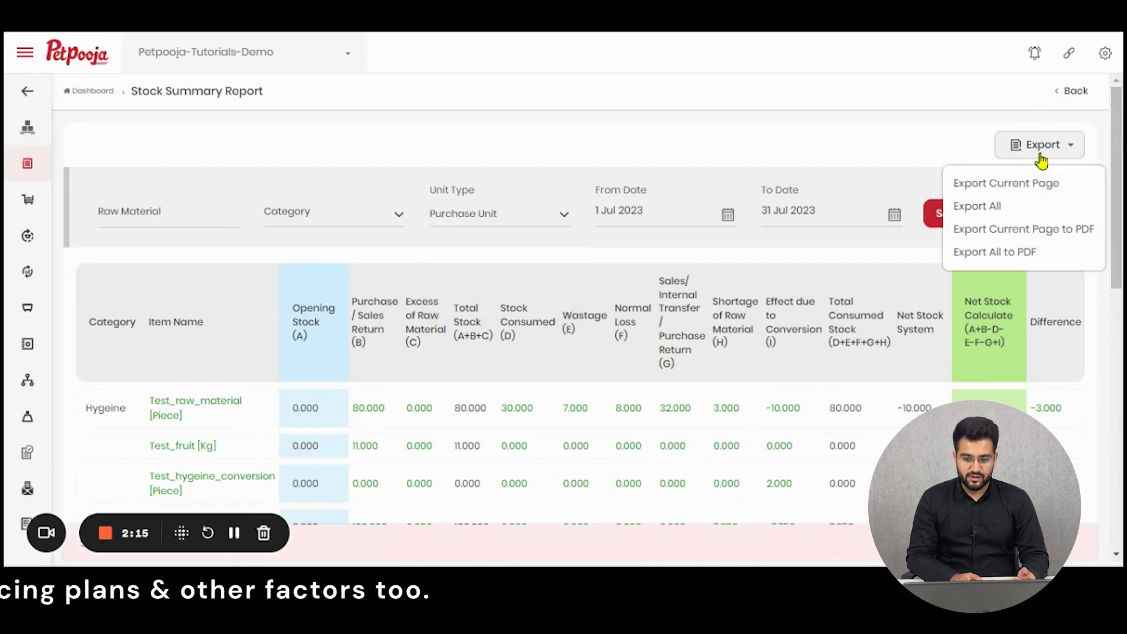
{"action": "left_click", "coordinate": [1006, 208]}
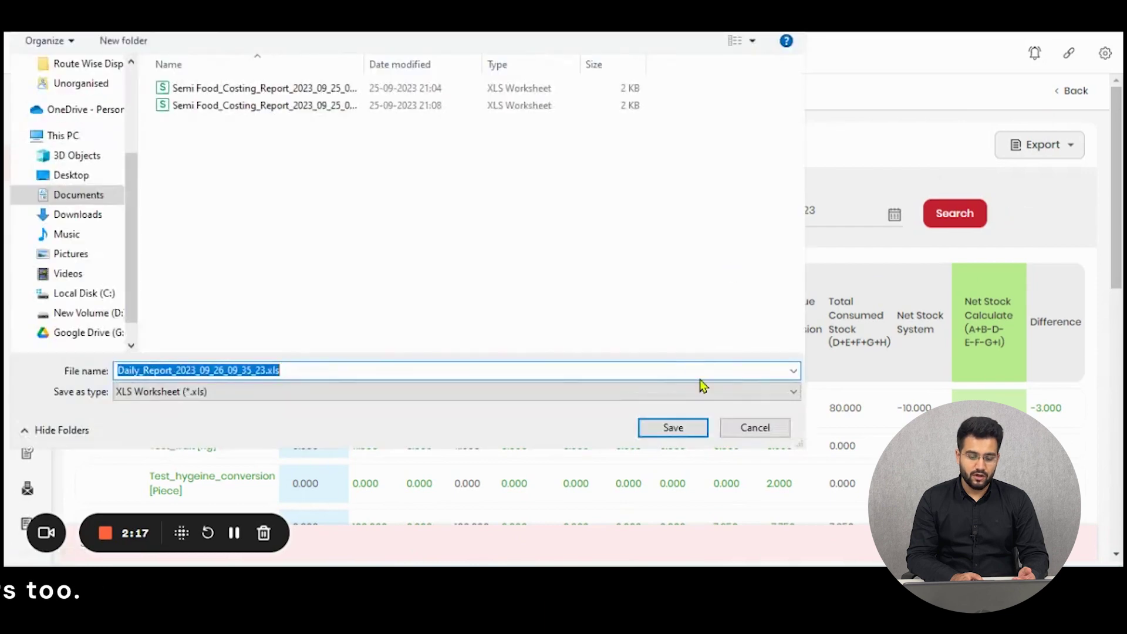
{"action": "left_click", "coordinate": [685, 428]}
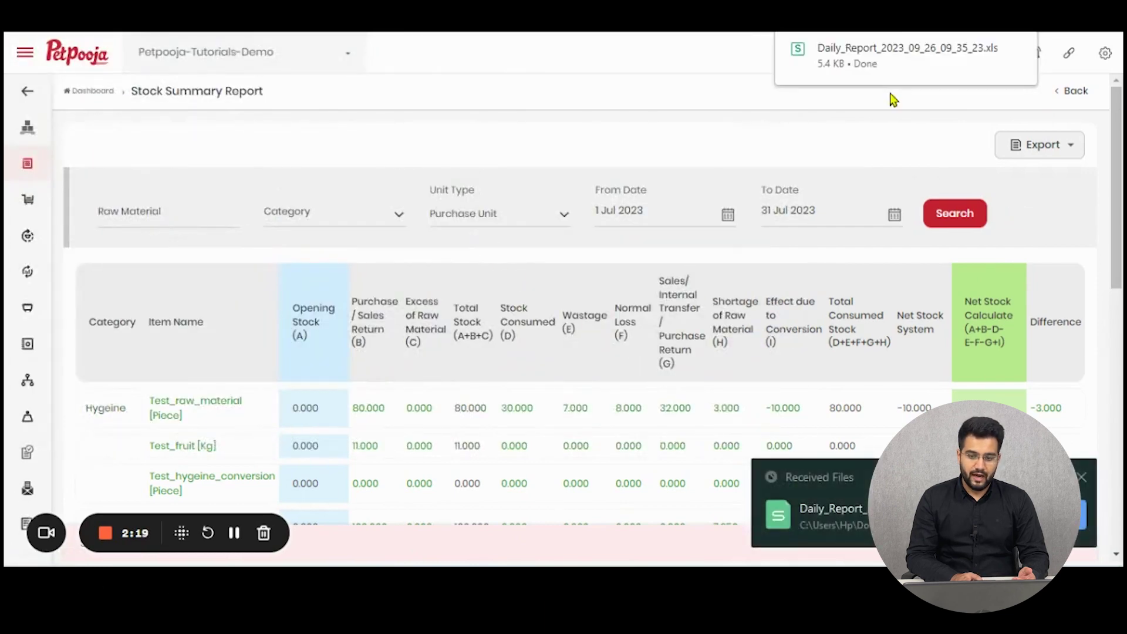
Open the downloaded XLS report and review its item rows and stock columns
{"action": "left_click", "coordinate": [884, 63]}
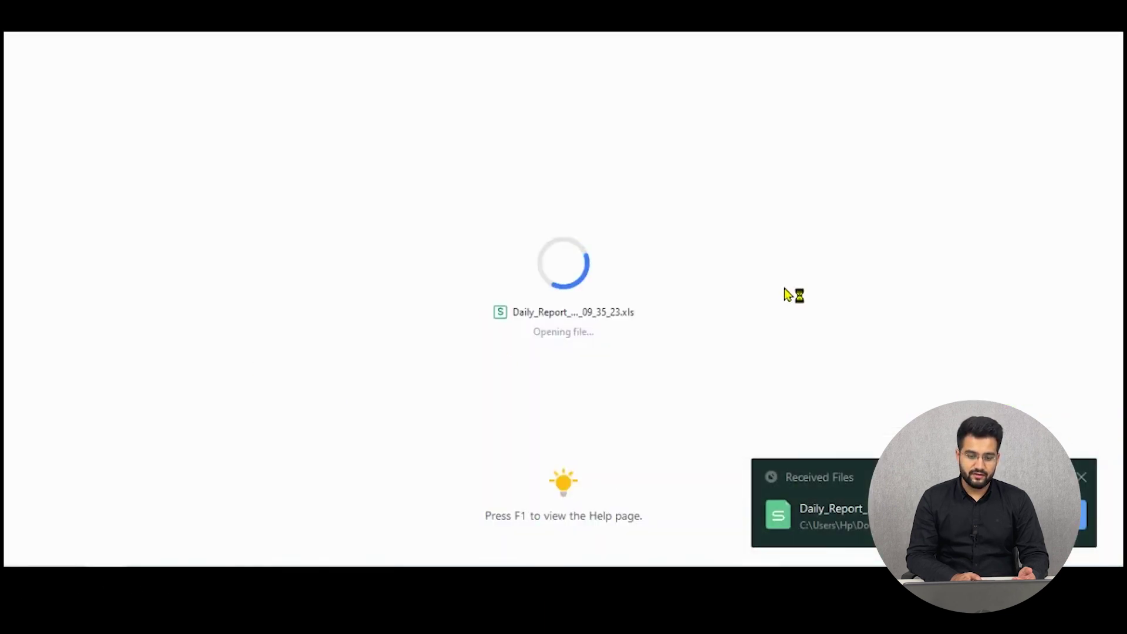
{"action": "scroll", "coordinate": [734, 311], "scroll_direction": "down", "scroll_amount": 2}
{"action": "left_click", "coordinate": [1083, 477]}
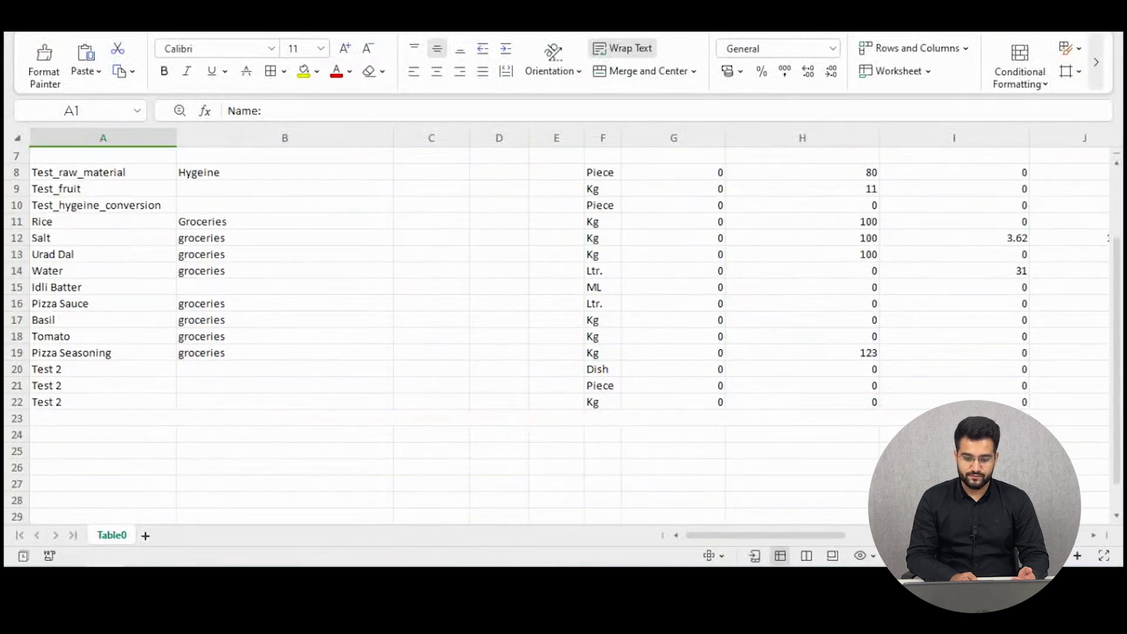
{"action": "scroll", "coordinate": [822, 499], "scroll_direction": "up", "scroll_amount": 2}
{"action": "left_click_drag", "start_coordinate": [817, 536], "coordinate": [1115, 522]}
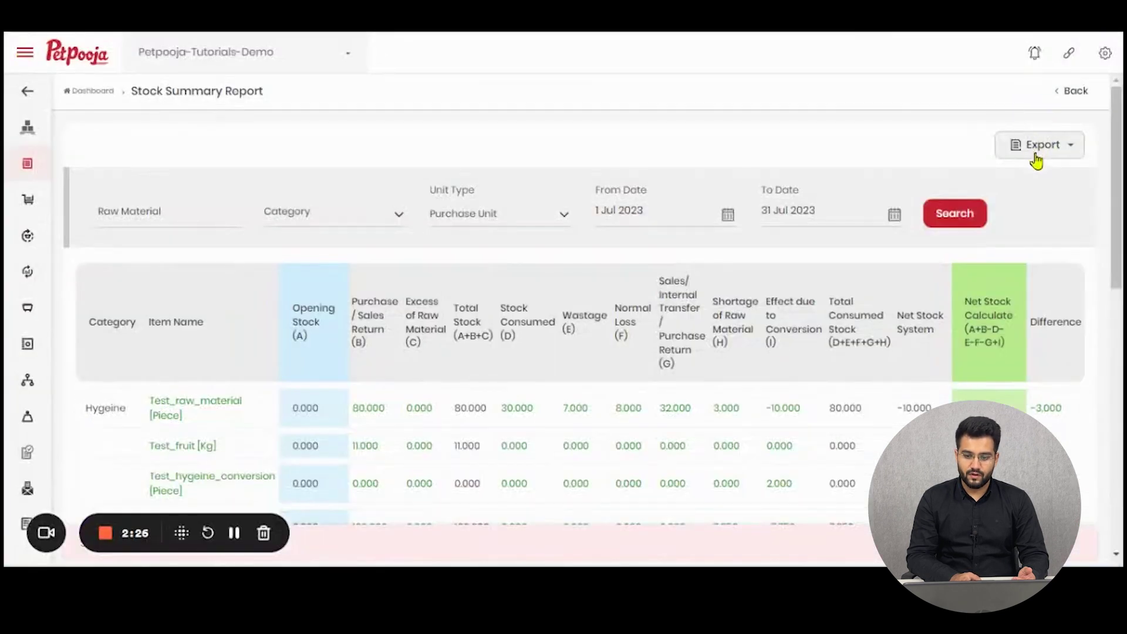
Export the current page of the stock summary to PDF and save the file
{"action": "left_click", "coordinate": [1033, 152]}
{"action": "left_click", "coordinate": [1029, 230]}
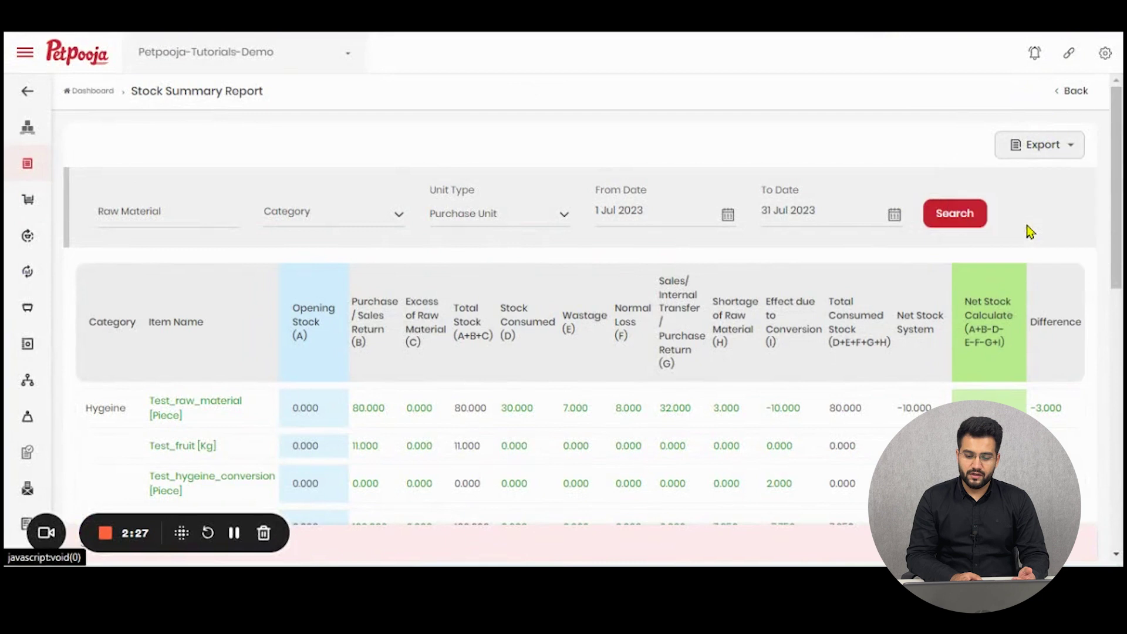
{"action": "left_click", "coordinate": [667, 433]}
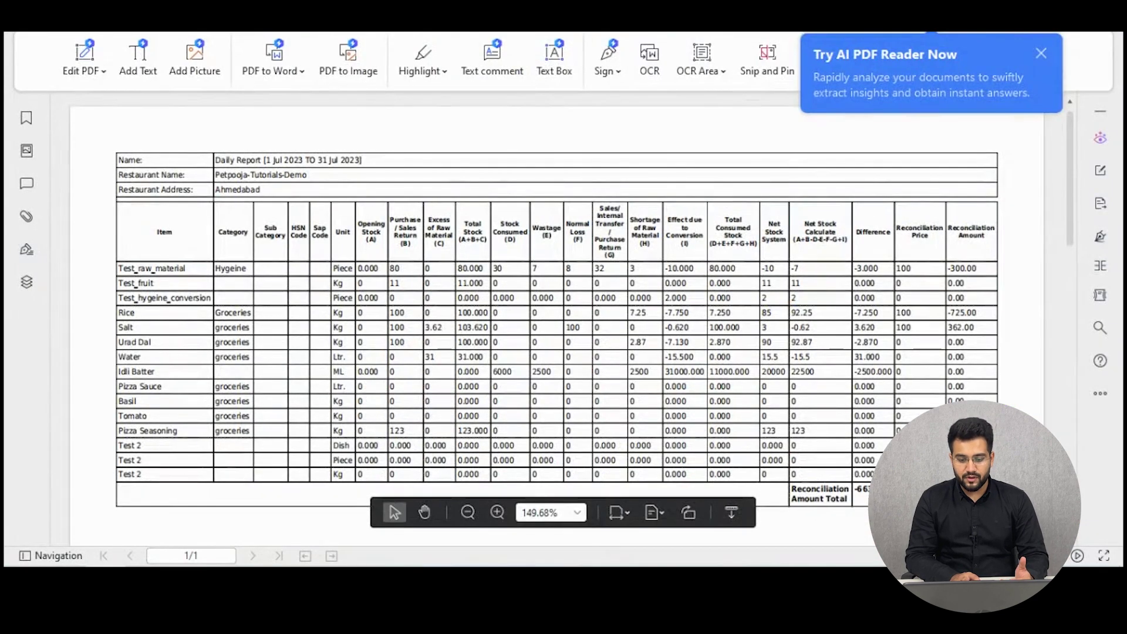
Examine the reconciliation amount total and the reconciliation price and amount columns in the exported current-page PDF
{"action": "left_click", "coordinate": [1041, 54]}
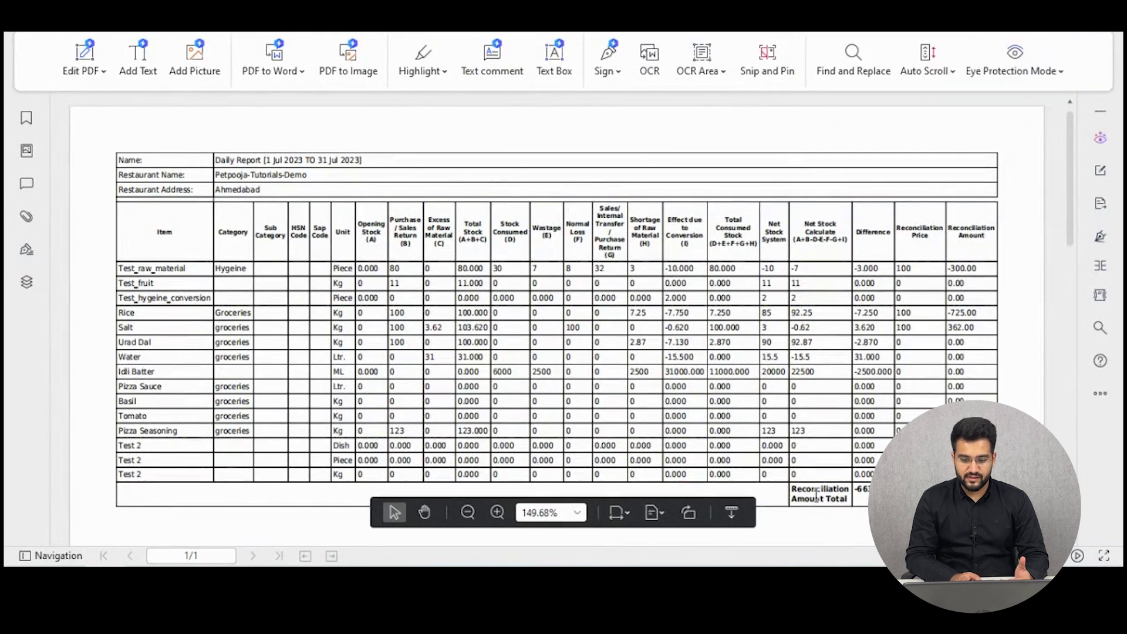
{"action": "left_click_drag", "start_coordinate": [793, 489], "coordinate": [863, 493]}
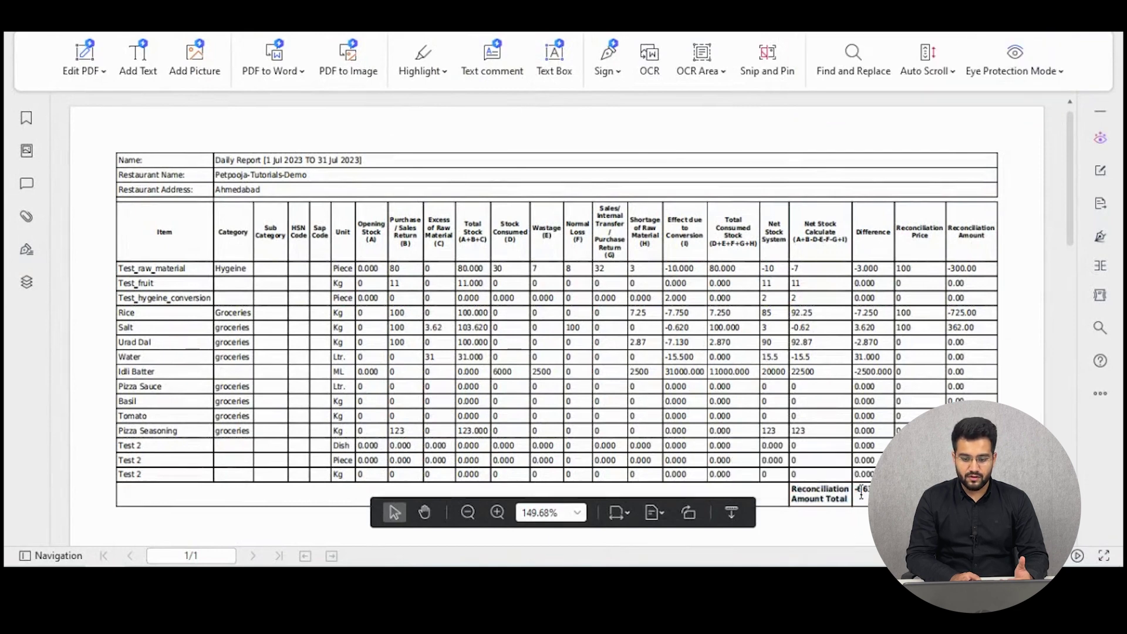
{"action": "scroll", "coordinate": [896, 370], "scroll_direction": "down", "scroll_amount": 10}
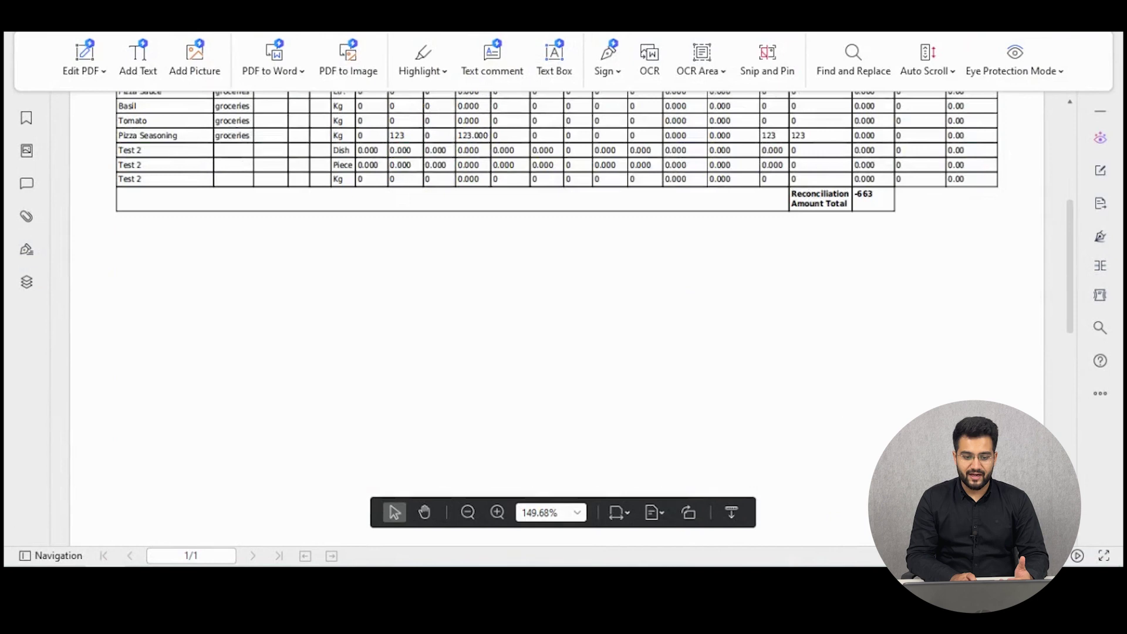
{"action": "scroll", "coordinate": [897, 370], "scroll_direction": "up", "scroll_amount": 10}
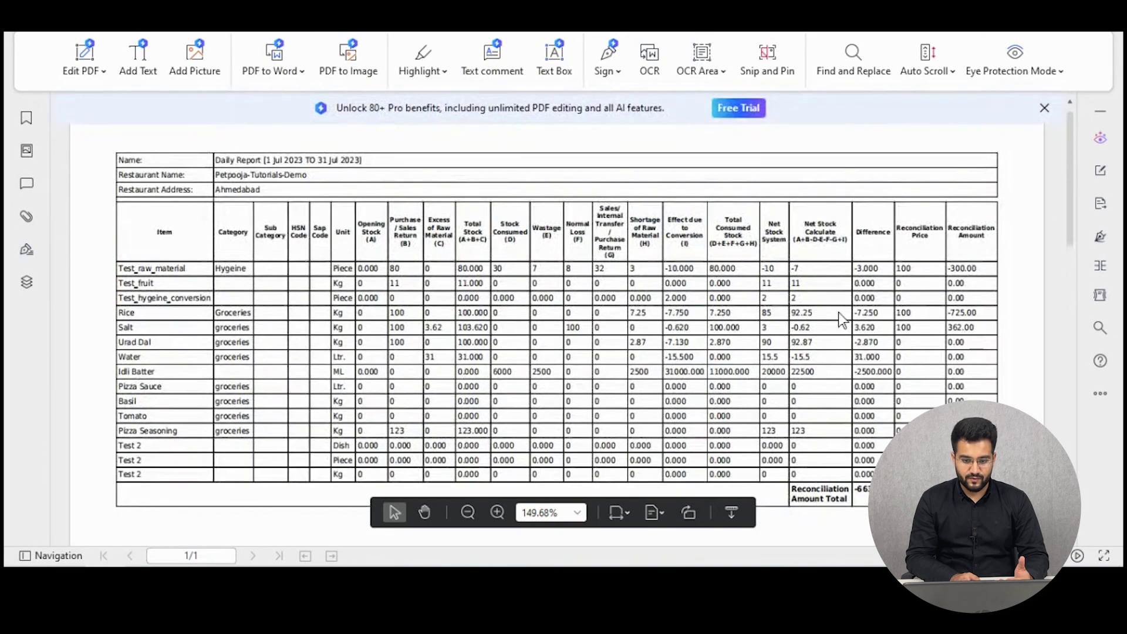
{"action": "left_click_drag", "start_coordinate": [900, 283], "coordinate": [905, 228]}
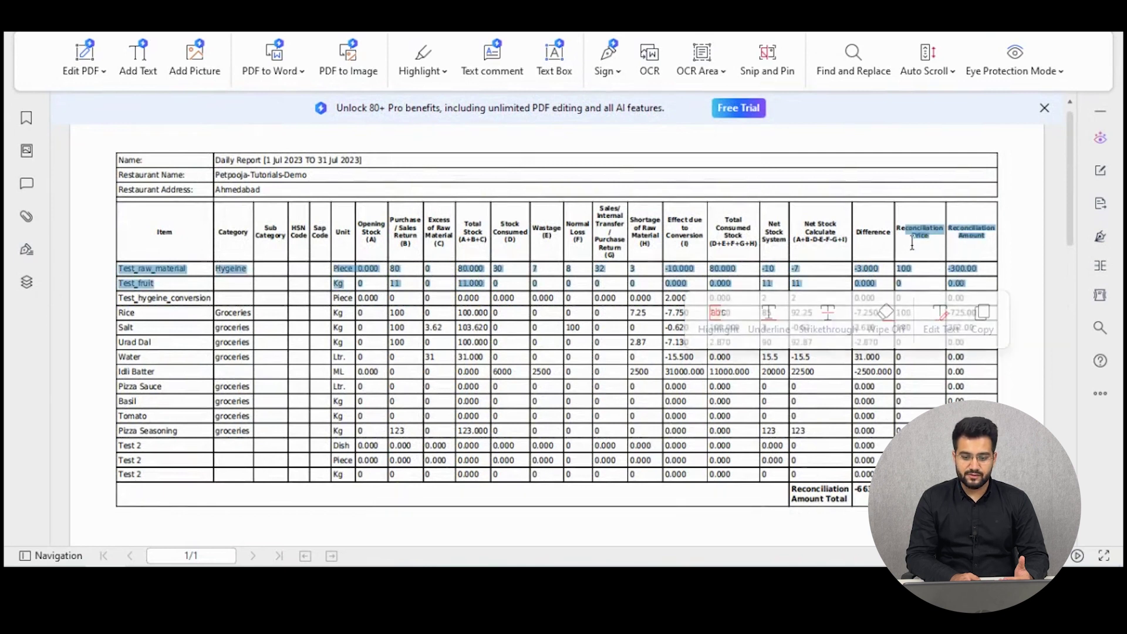
{"action": "left_click", "coordinate": [913, 242]}
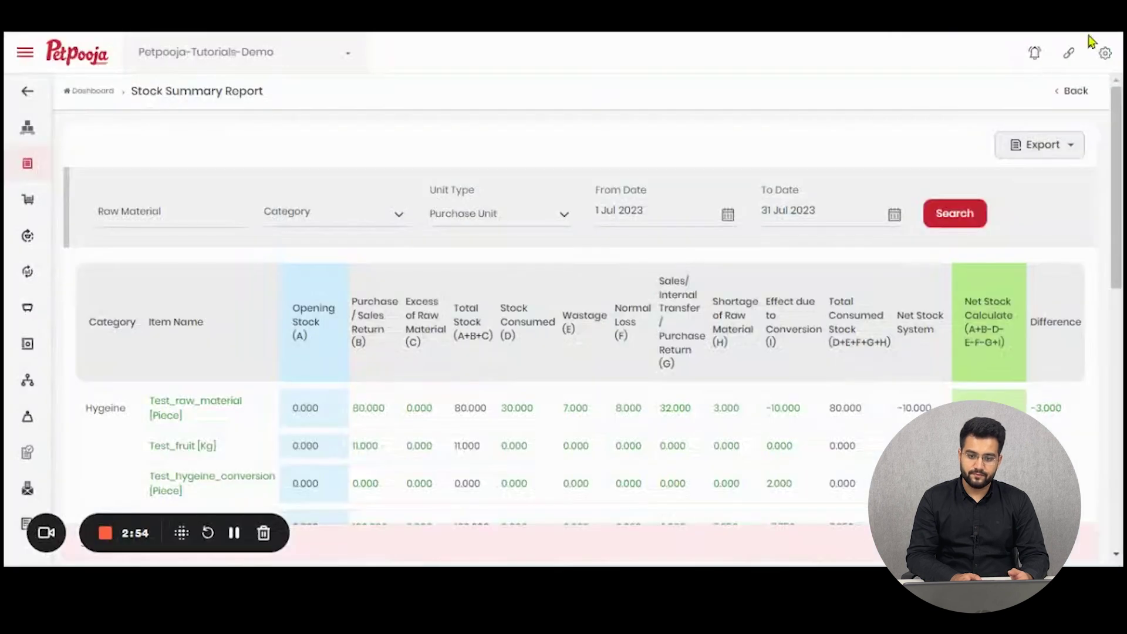
Export the entire stock summary to PDF and save the file
{"action": "left_click", "coordinate": [1072, 151]}
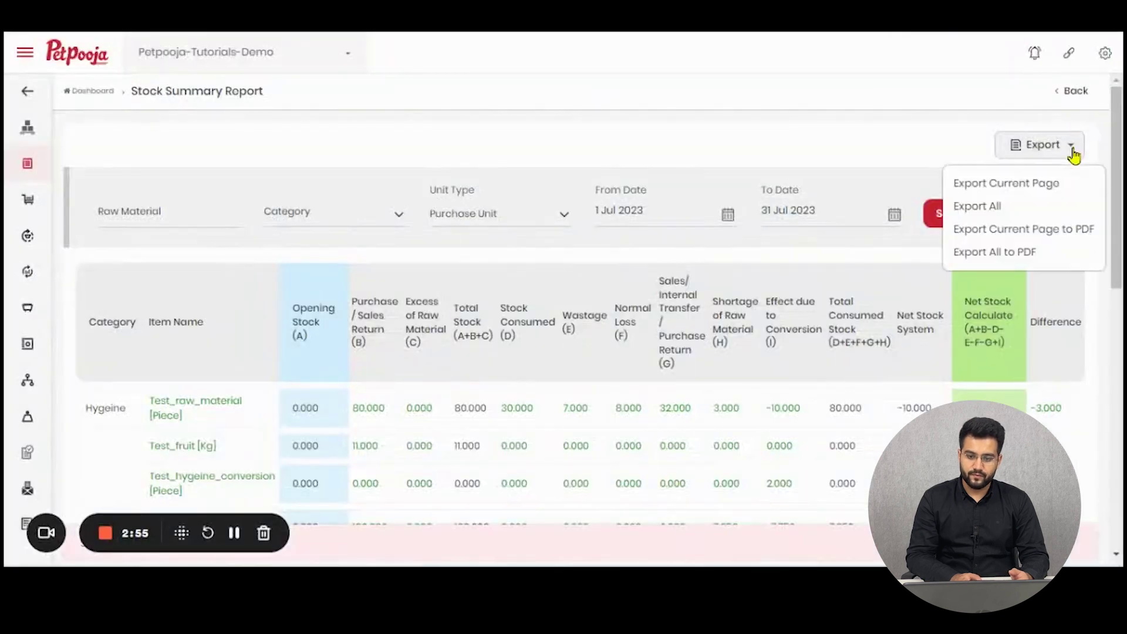
{"action": "left_click", "coordinate": [1019, 255]}
{"action": "left_click", "coordinate": [673, 427]}
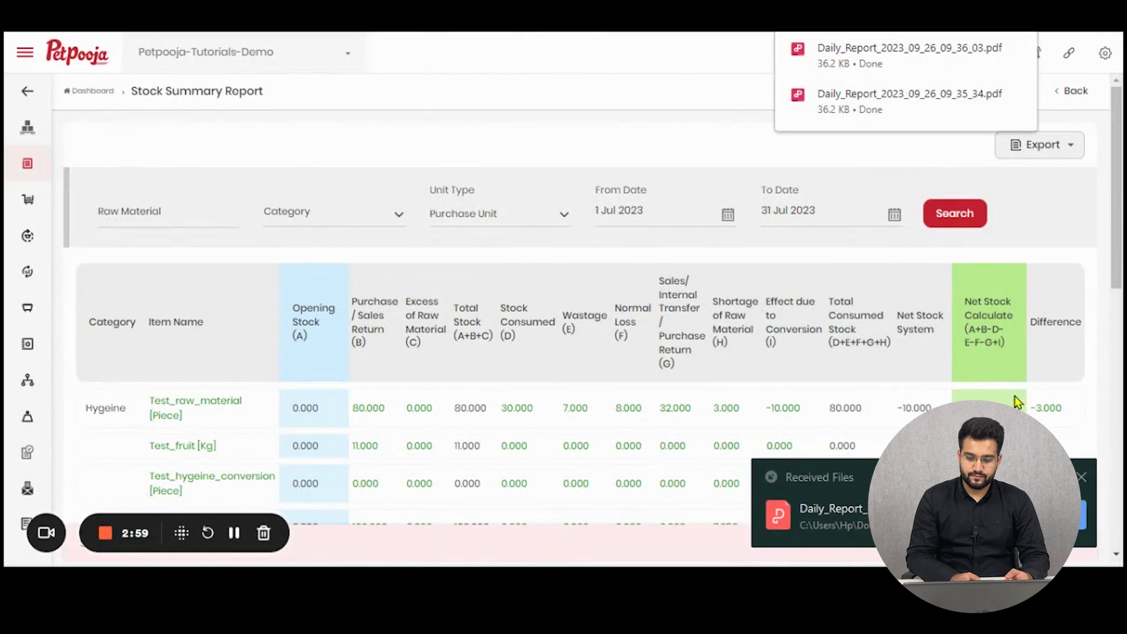
Open the newly downloaded full-report PDF and review its contents down to the end of the page
{"action": "left_click", "coordinate": [909, 54]}
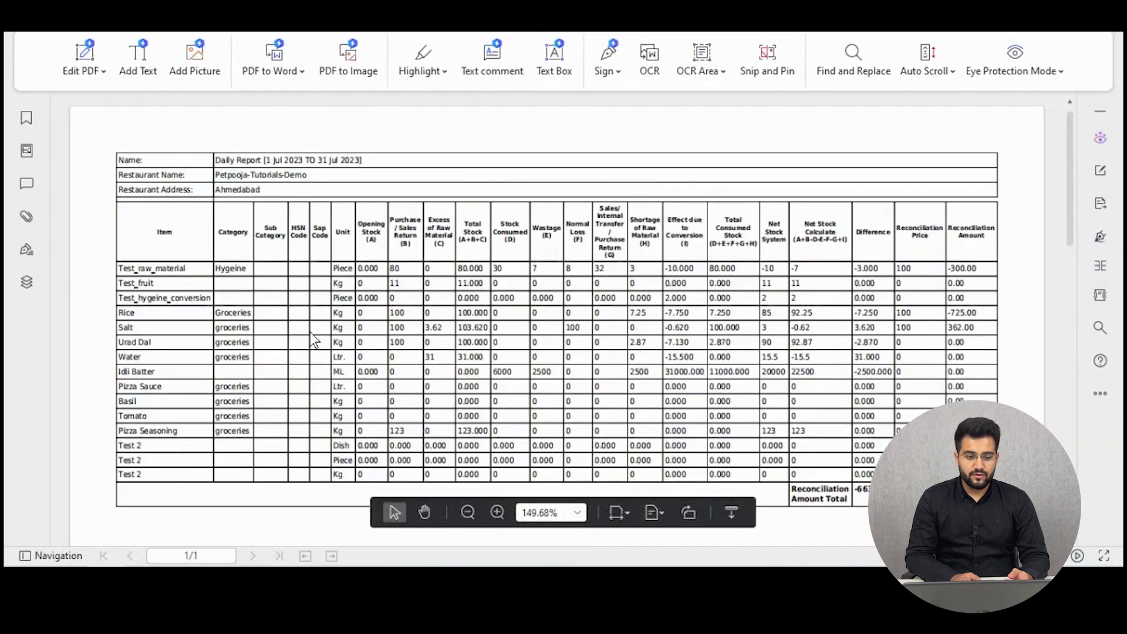
{"action": "scroll", "coordinate": [310, 332], "scroll_direction": "down", "scroll_amount": 8}
{"action": "scroll", "coordinate": [310, 333], "scroll_direction": "up", "scroll_amount": 5}
{"action": "scroll", "coordinate": [310, 332], "scroll_direction": "up", "scroll_amount": 3}
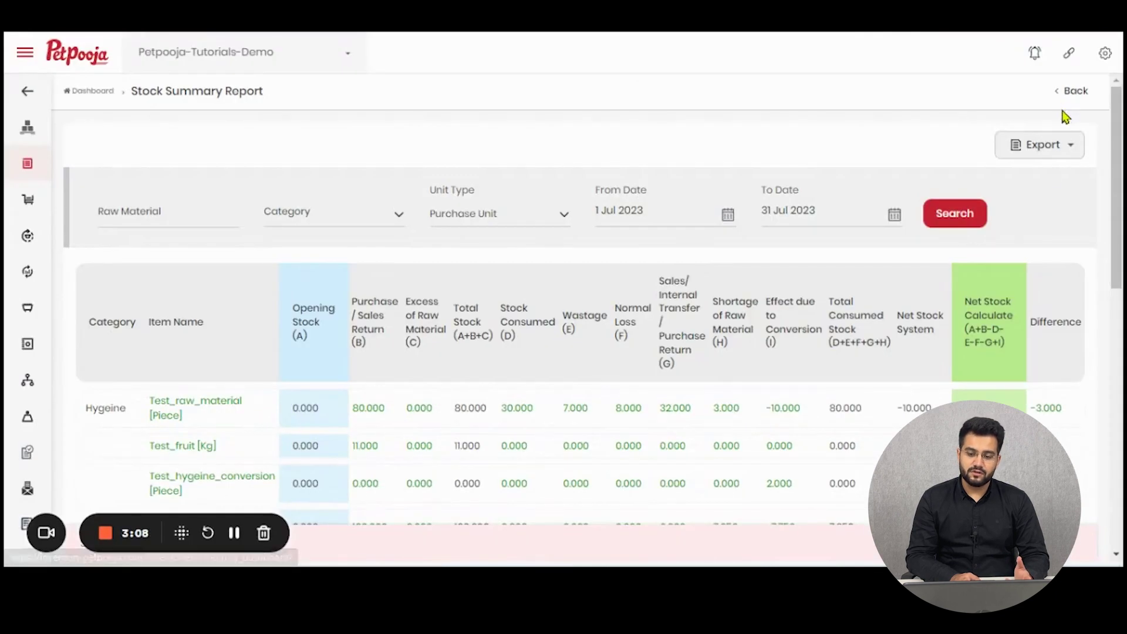
Review the report's export options and the category and item name columns of the stock summary table
{"action": "left_click", "coordinate": [1040, 144]}
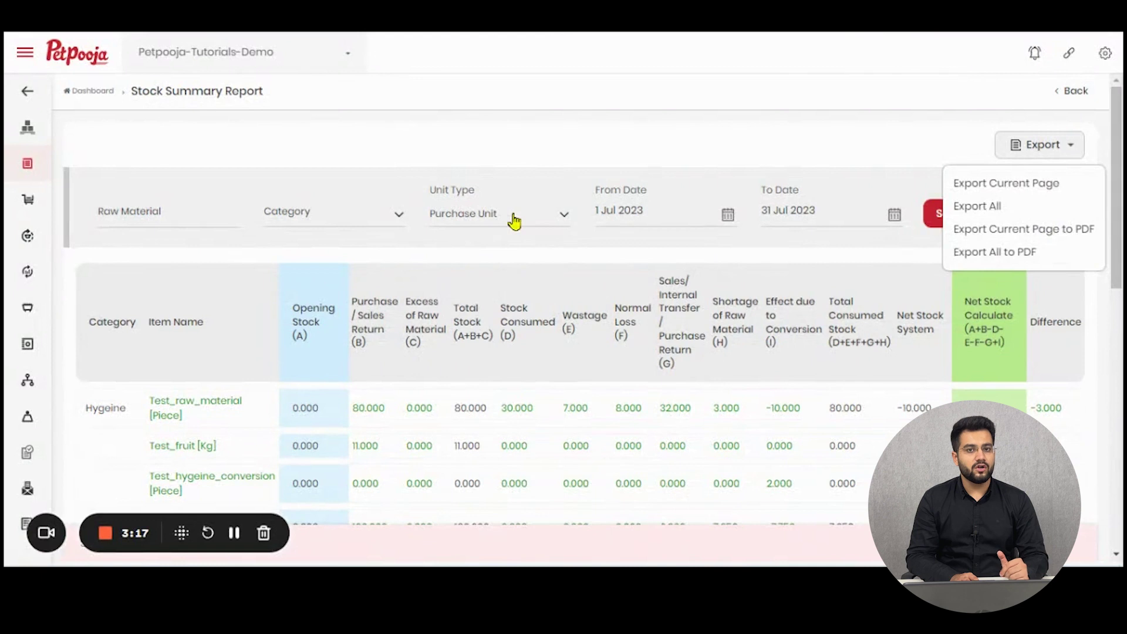
{"action": "left_click", "coordinate": [593, 137]}
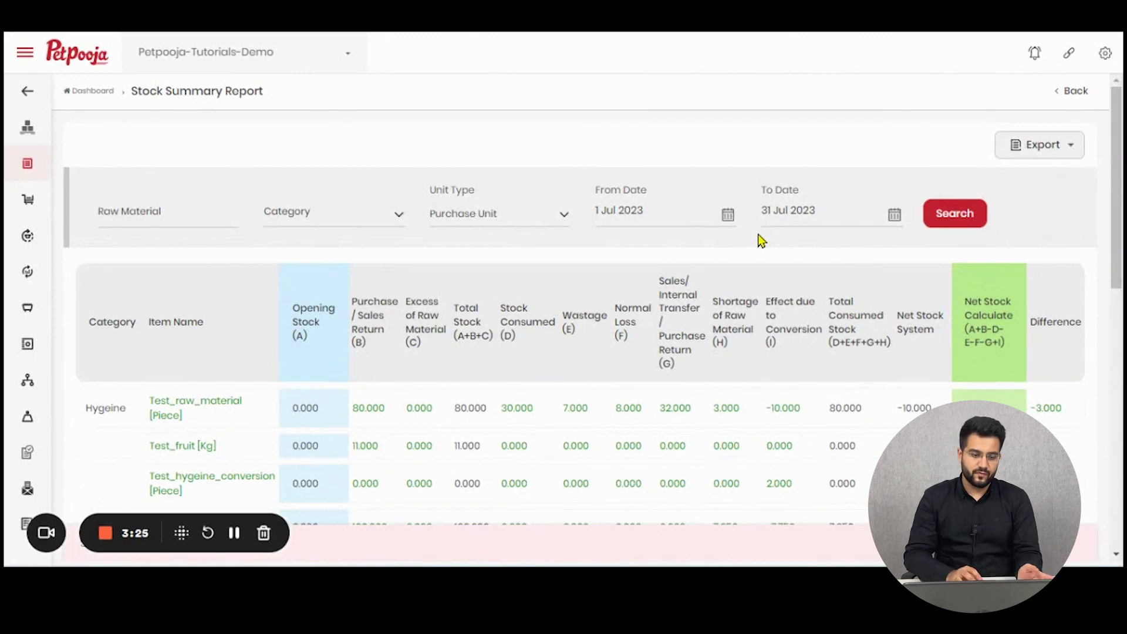
{"action": "scroll", "coordinate": [440, 327], "scroll_direction": "down", "scroll_amount": 1}
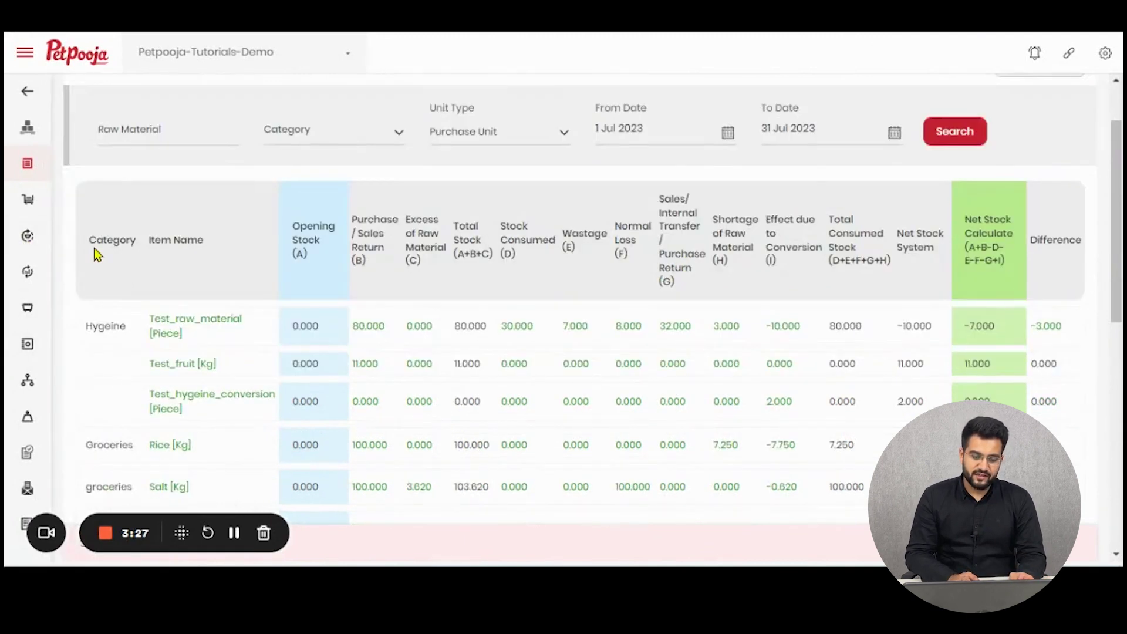
{"action": "scroll", "coordinate": [104, 239], "scroll_direction": "down", "scroll_amount": 2}
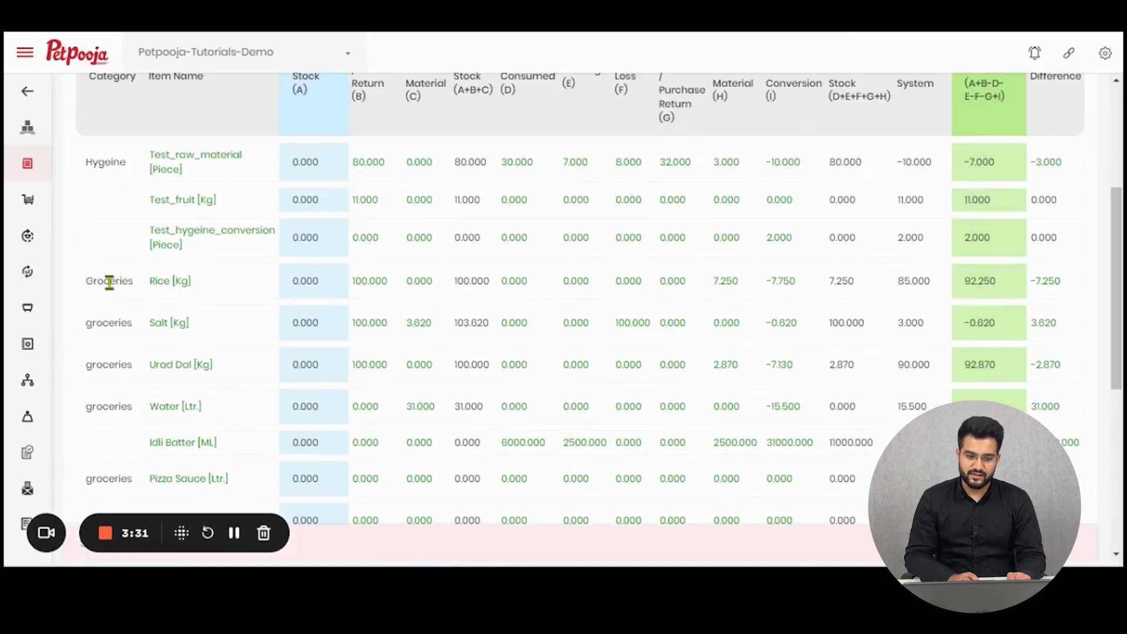
{"action": "scroll", "coordinate": [109, 282], "scroll_direction": "up", "scroll_amount": 3}
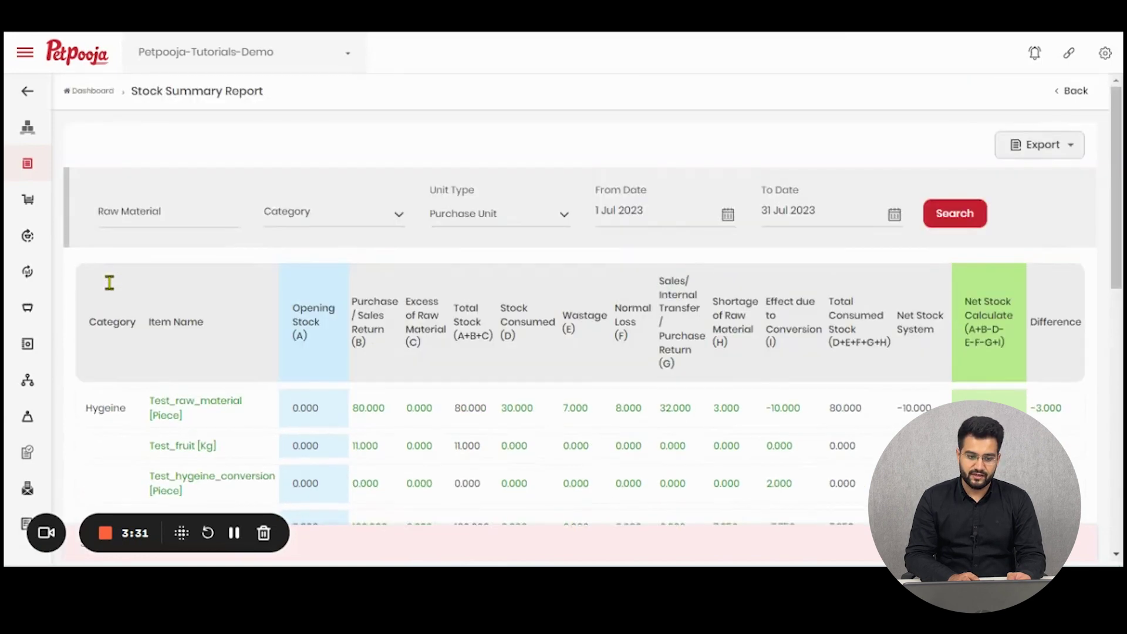
Sort the stock summary by item name in ascending order, reverse it to descending, and return it to ascending
{"action": "left_click", "coordinate": [166, 335]}
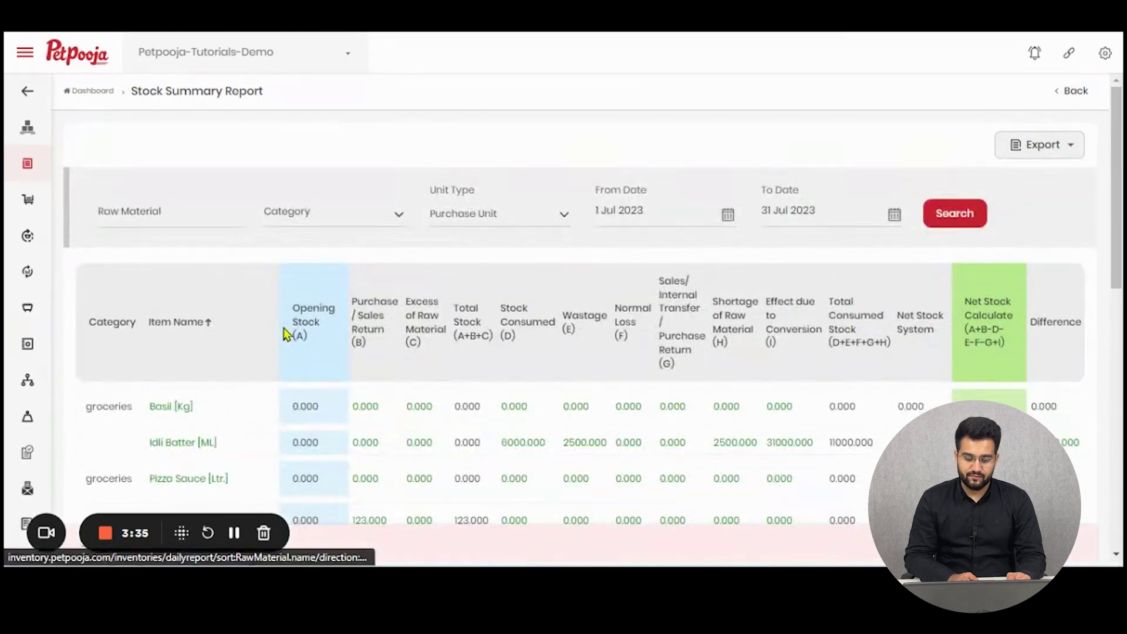
{"action": "left_click", "coordinate": [190, 326]}
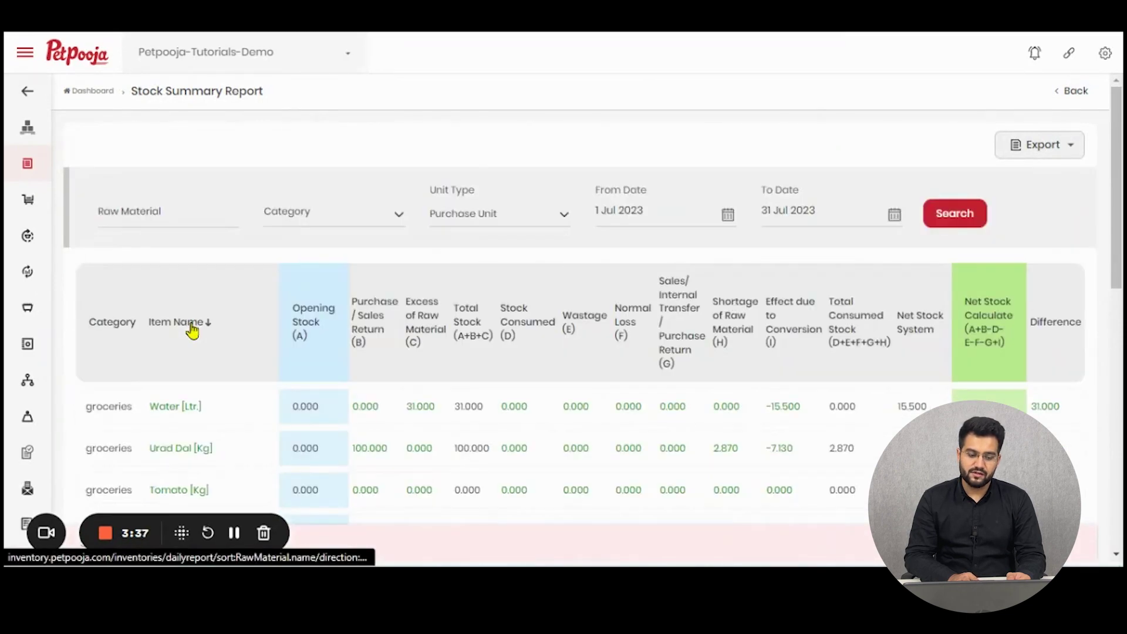
{"action": "scroll", "coordinate": [192, 331], "scroll_direction": "down", "scroll_amount": 2}
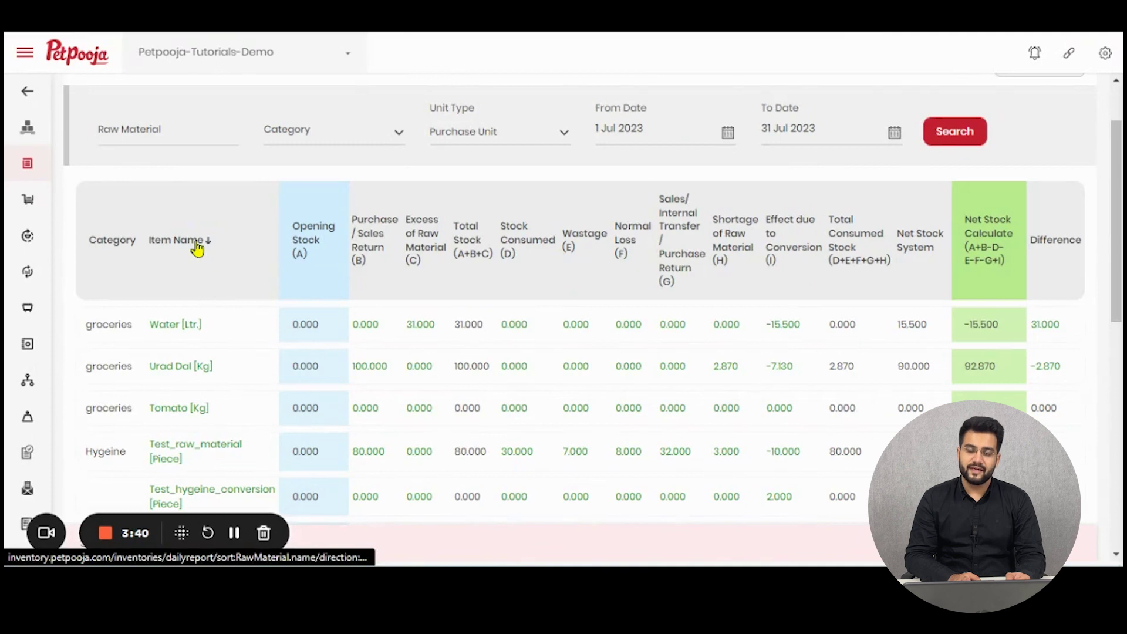
{"action": "left_click", "coordinate": [197, 245]}
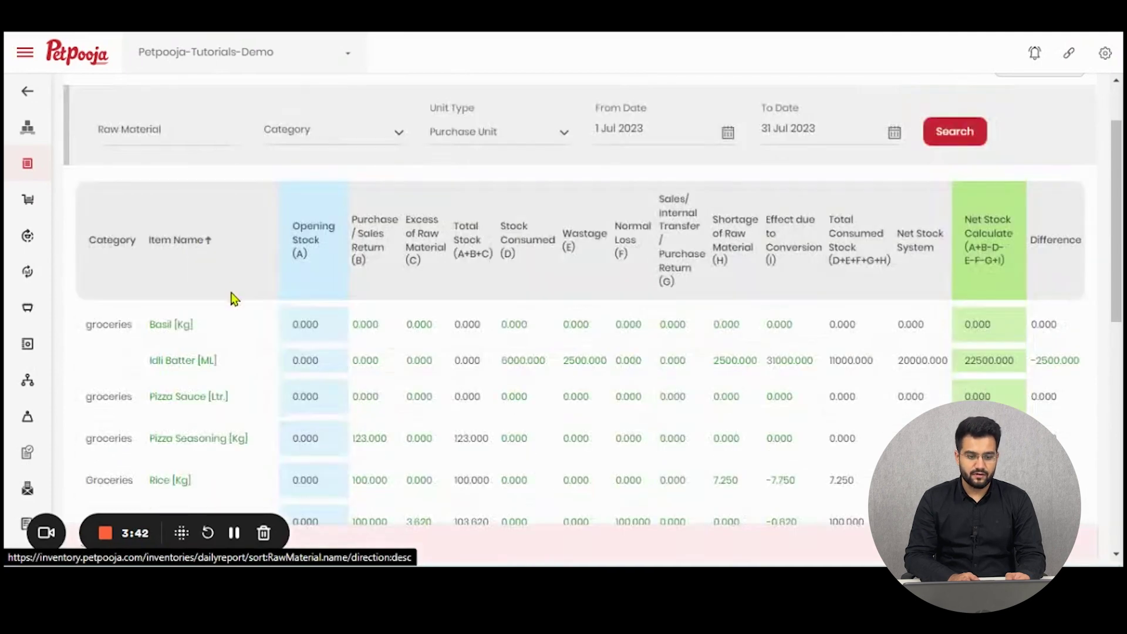
Examine the Opening Stock (A) column and the neighbouring stock columns across the July 2023 item rows
{"action": "scroll", "coordinate": [251, 295], "scroll_direction": "down", "scroll_amount": 2}
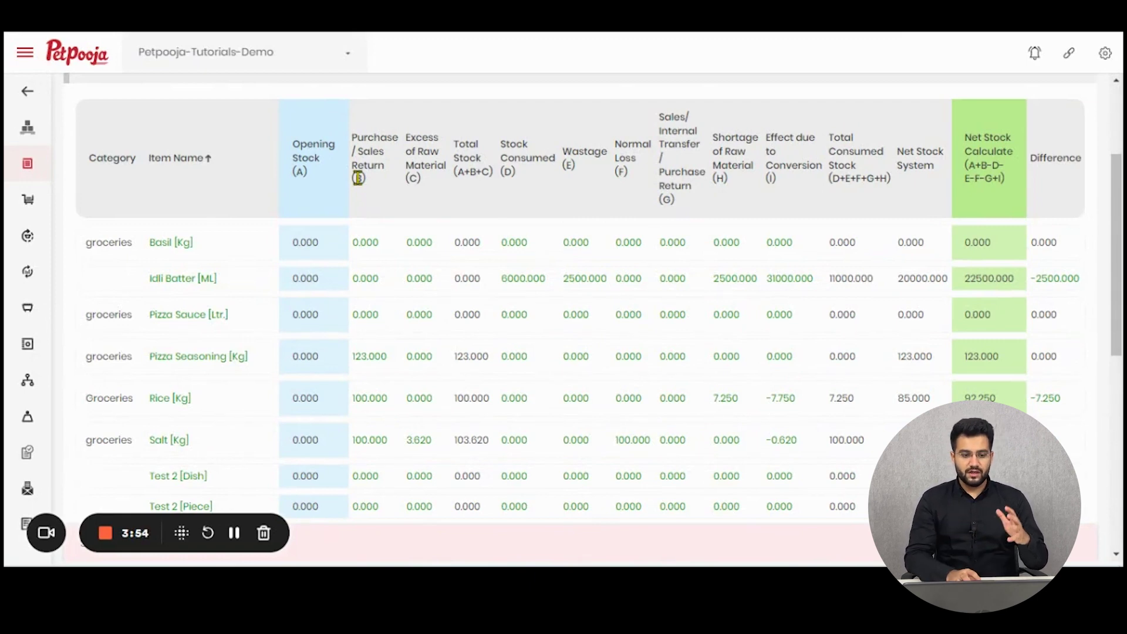
{"action": "scroll", "coordinate": [290, 358], "scroll_direction": "down", "scroll_amount": 5}
{"action": "scroll", "coordinate": [317, 388], "scroll_direction": "up", "scroll_amount": 5}
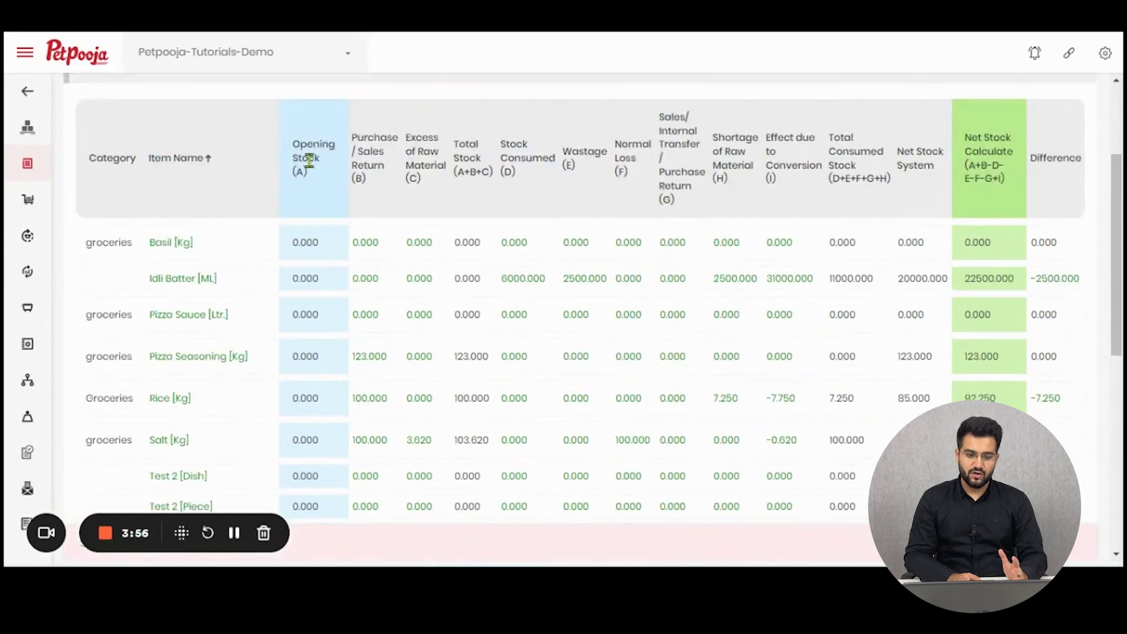
{"action": "scroll", "coordinate": [382, 211], "scroll_direction": "up", "scroll_amount": 3}
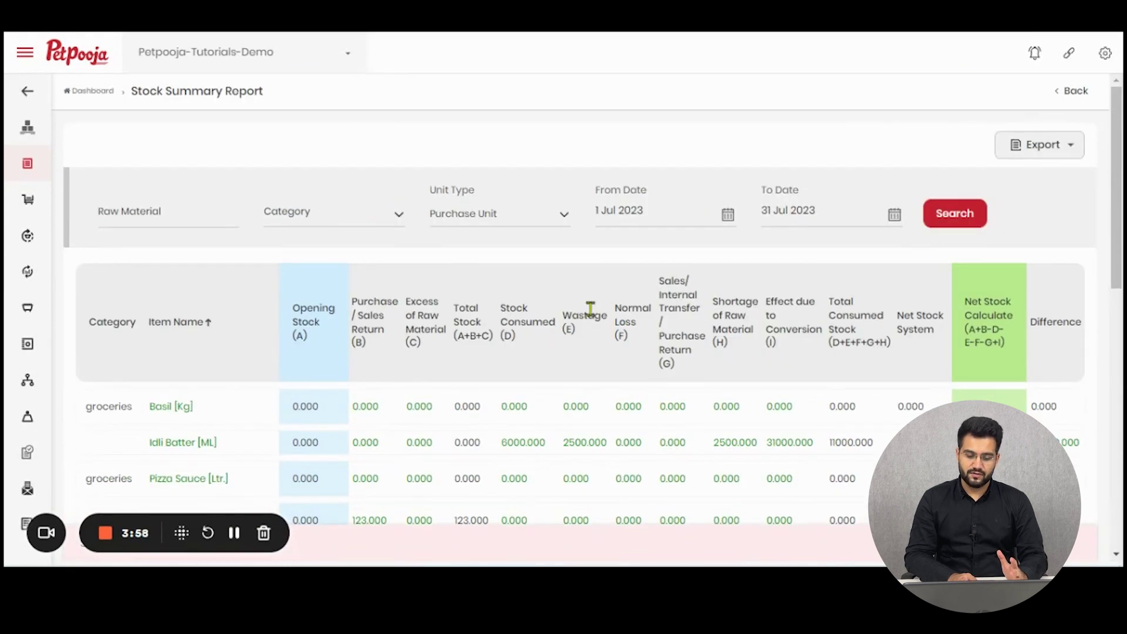
{"action": "scroll", "coordinate": [600, 314], "scroll_direction": "down", "scroll_amount": 6}
{"action": "scroll", "coordinate": [293, 300], "scroll_direction": "up", "scroll_amount": 4}
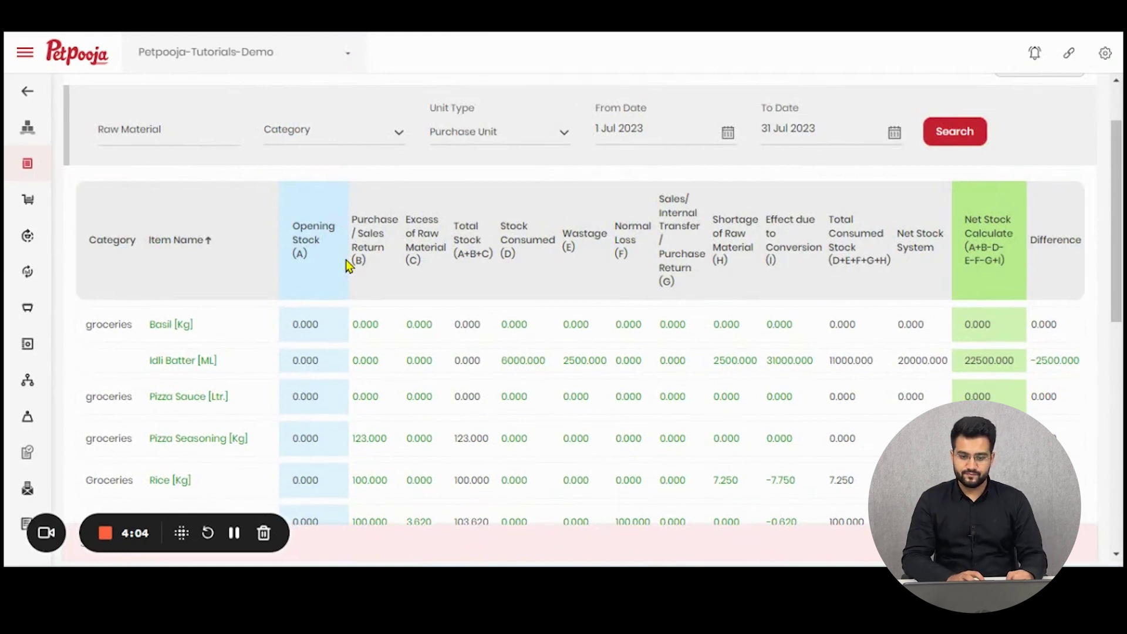
Set the report's From Date to 1 Aug 2023 and try to run the search
{"action": "left_click", "coordinate": [718, 142]}
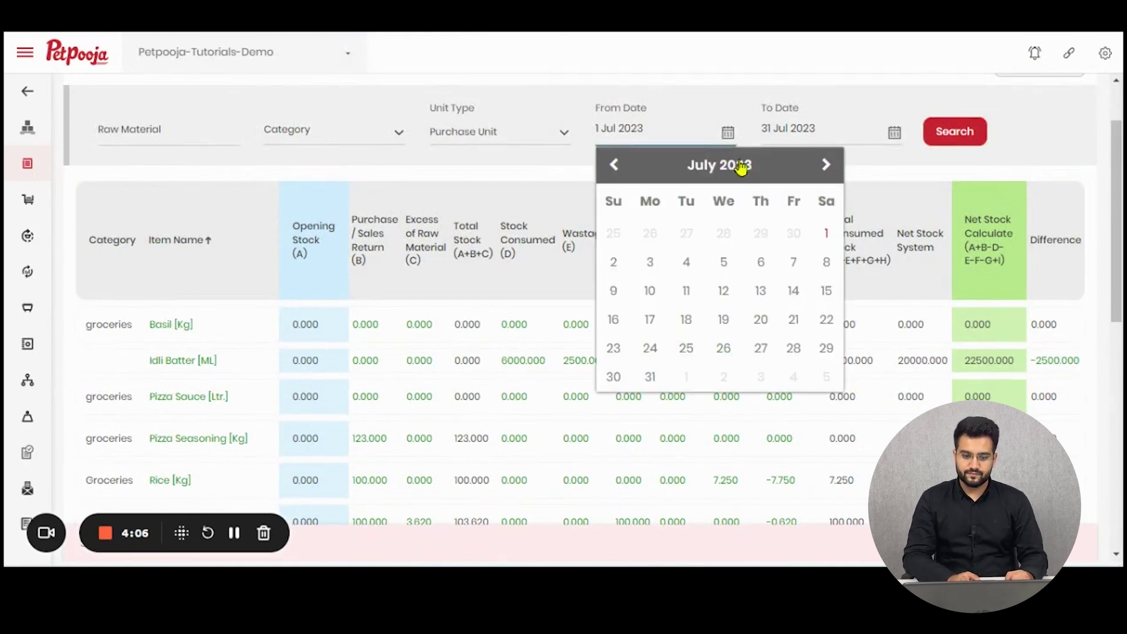
{"action": "left_click", "coordinate": [825, 167]}
{"action": "left_click", "coordinate": [688, 235]}
{"action": "left_click", "coordinate": [955, 132]}
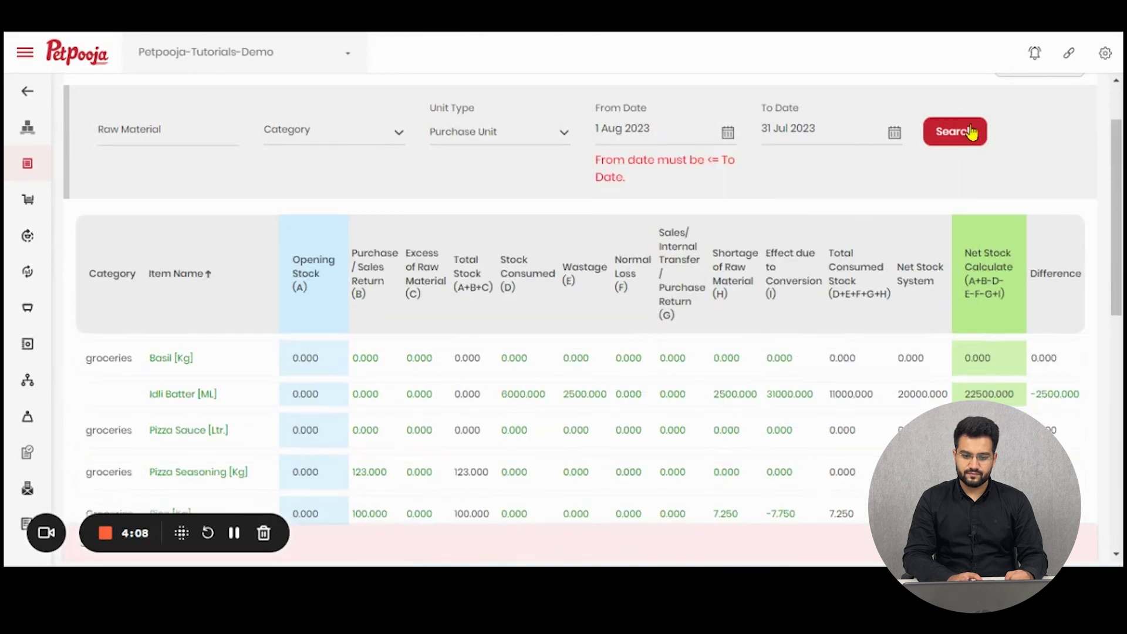
Set the report's To Date to 26 Sep 2023 and rerun the search
{"action": "left_click", "coordinate": [894, 135]}
{"action": "left_click", "coordinate": [993, 165]}
{"action": "left_click", "coordinate": [992, 164]}
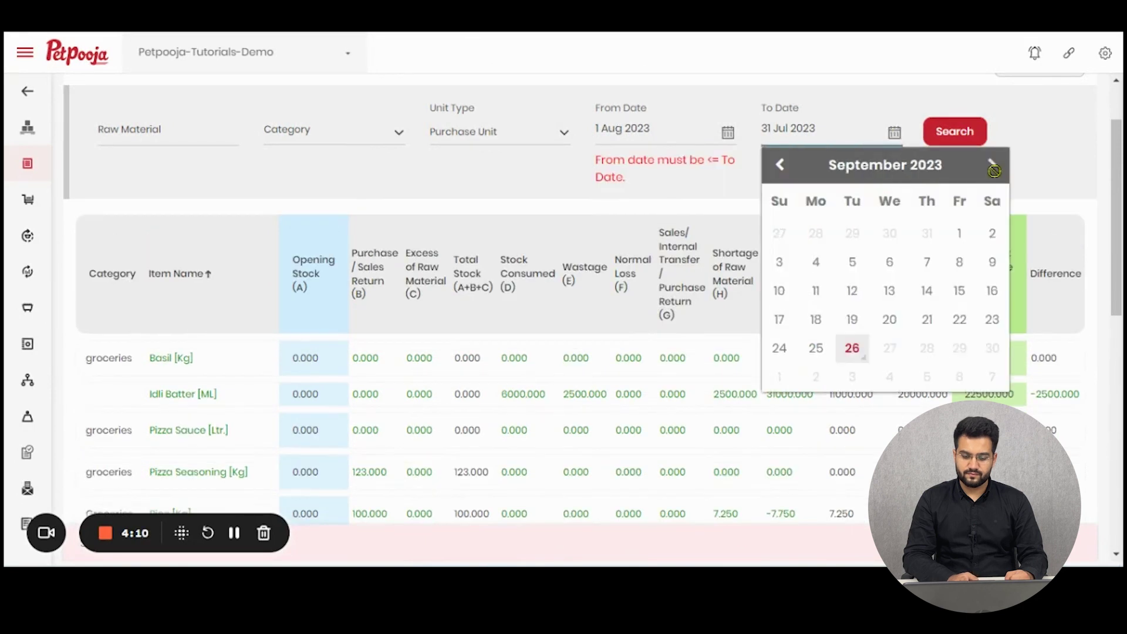
{"action": "left_click", "coordinate": [854, 348]}
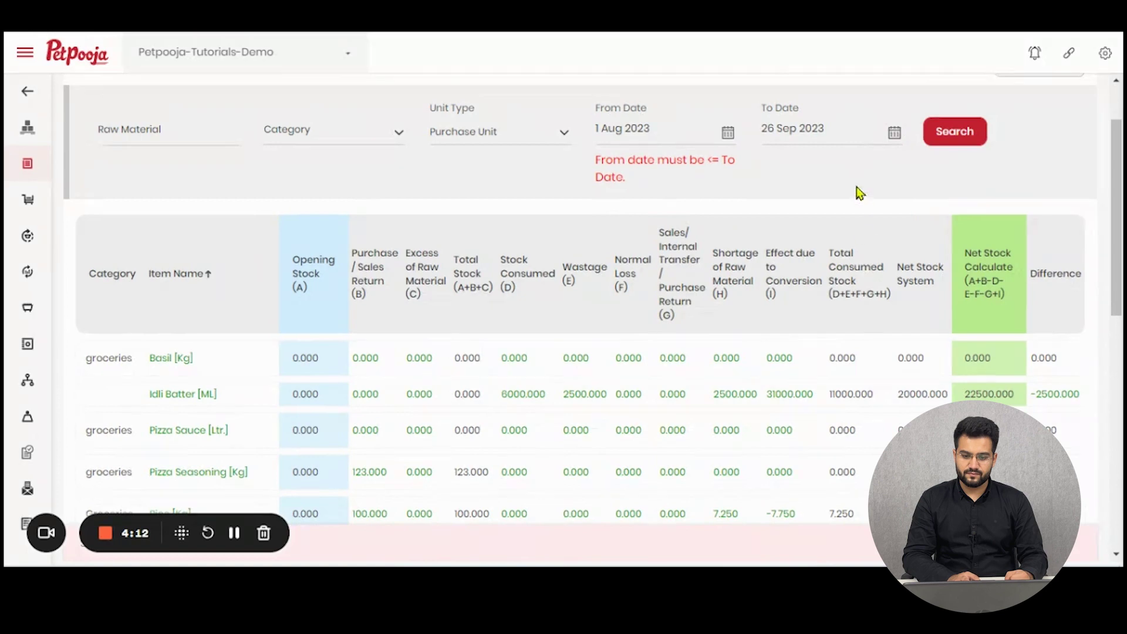
{"action": "left_click", "coordinate": [728, 134]}
{"action": "left_click", "coordinate": [948, 130]}
Review the opening stock of the items for the August to September 2023 period
{"action": "scroll", "coordinate": [307, 307], "scroll_direction": "down", "scroll_amount": 3}
{"action": "scroll", "coordinate": [320, 251], "scroll_direction": "up", "scroll_amount": 3}
{"action": "scroll", "coordinate": [322, 357], "scroll_direction": "down", "scroll_amount": 3}
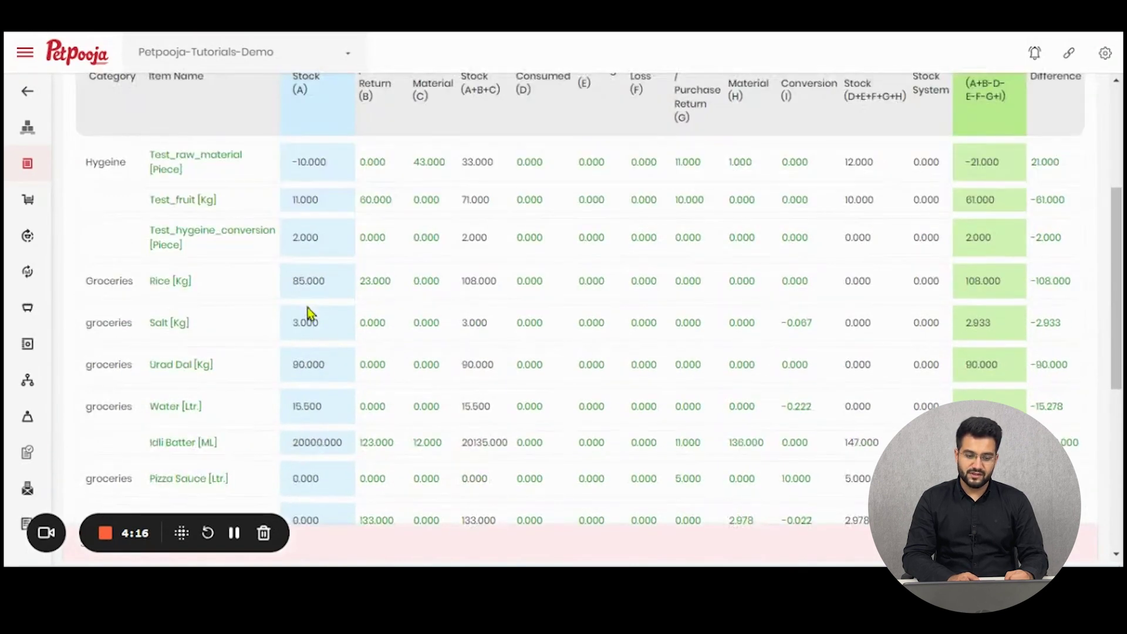
{"action": "scroll", "coordinate": [297, 368], "scroll_direction": "down", "scroll_amount": 3}
{"action": "scroll", "coordinate": [301, 488], "scroll_direction": "up", "scroll_amount": 7}
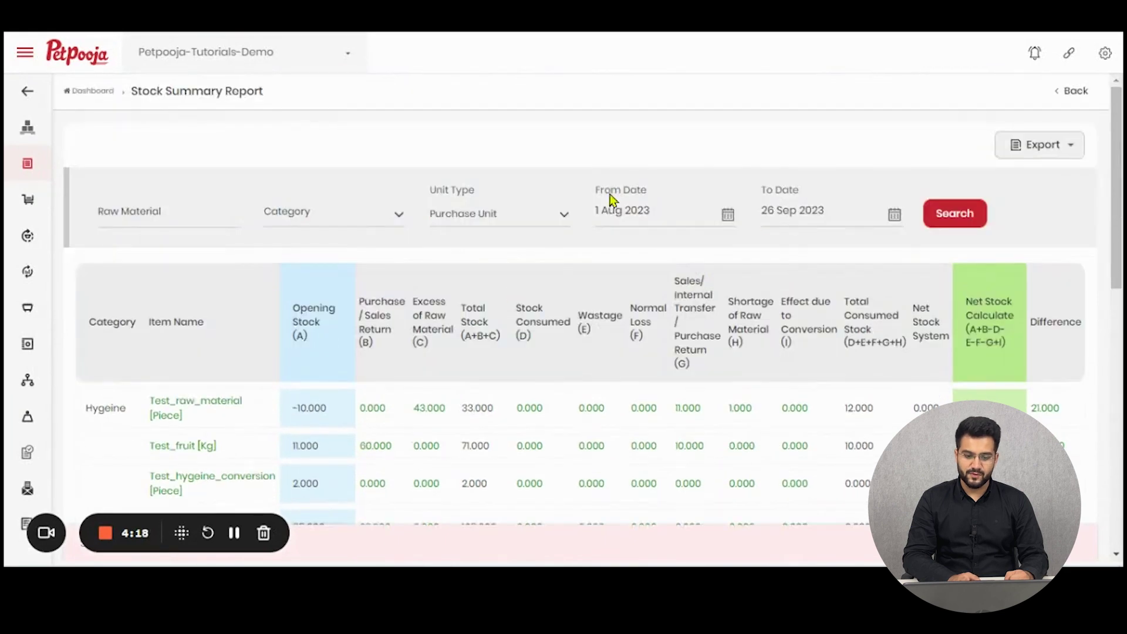
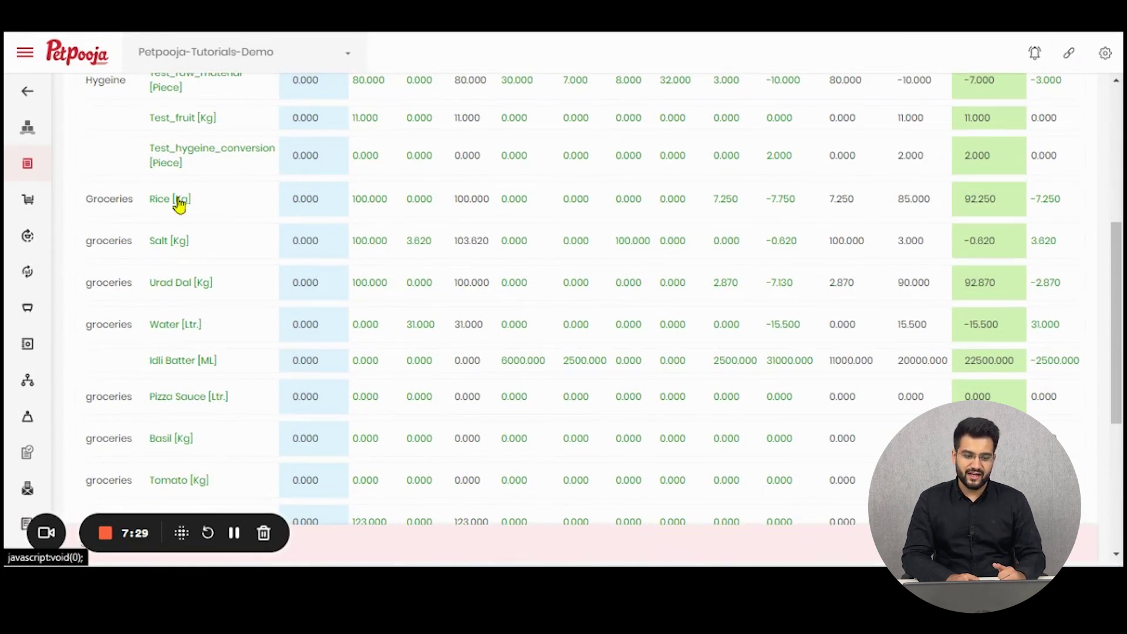
Examine the Effect due to Conversion (I) and Total Consumed Stock columns for the July 2023 items
{"action": "scroll", "coordinate": [817, 307], "scroll_direction": "up", "scroll_amount": 3}
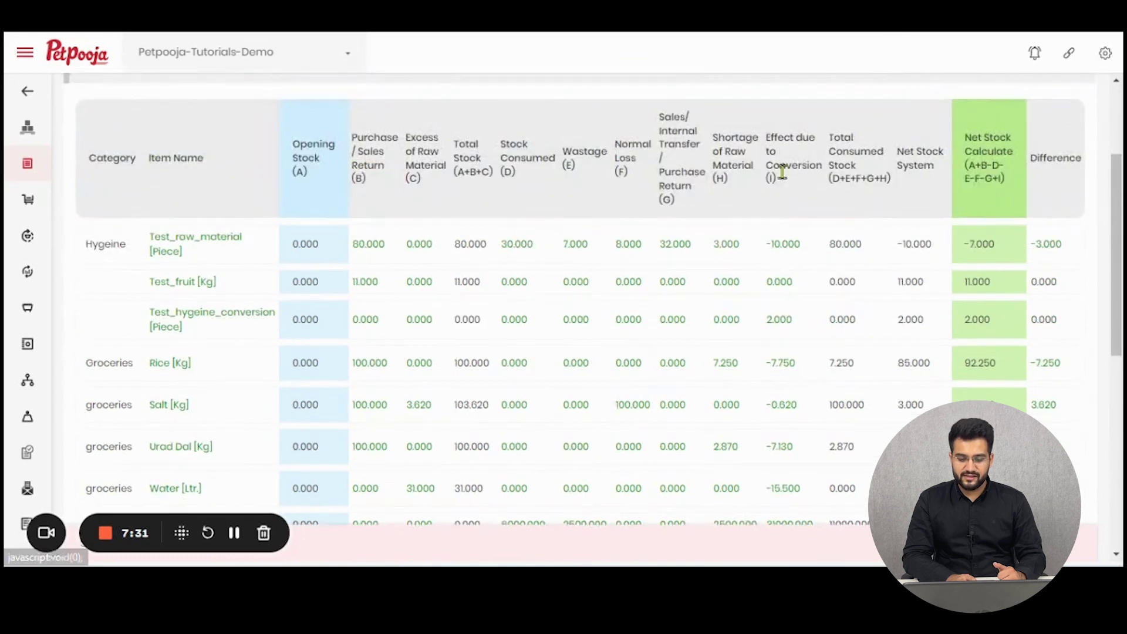
{"action": "scroll", "coordinate": [790, 352], "scroll_direction": "down", "scroll_amount": 1}
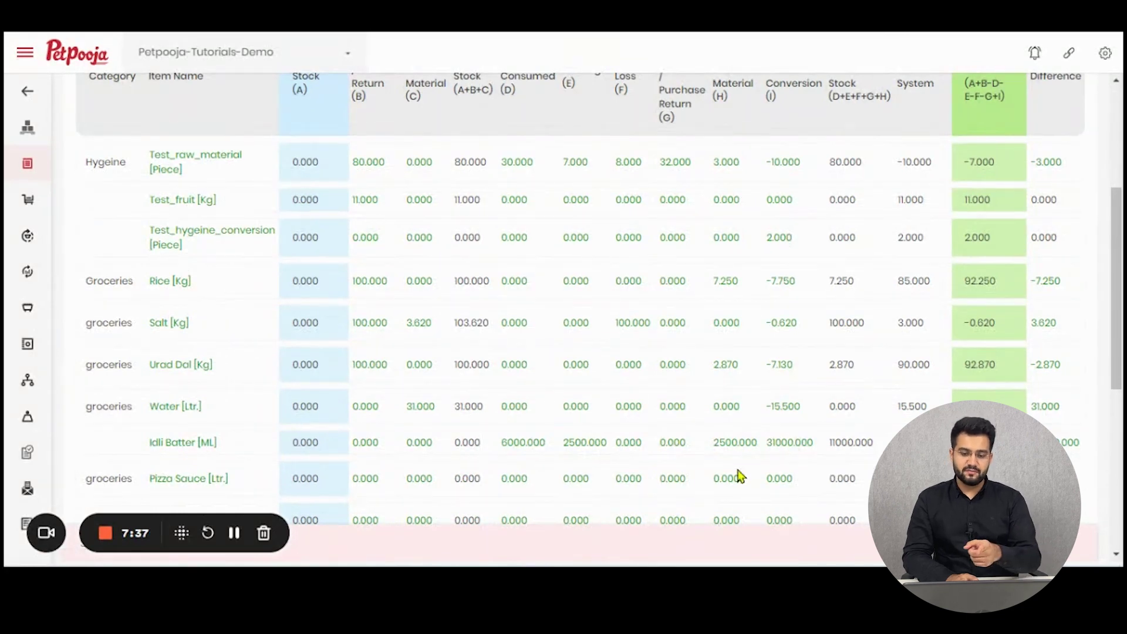
{"action": "scroll", "coordinate": [793, 451], "scroll_direction": "up", "scroll_amount": 5}
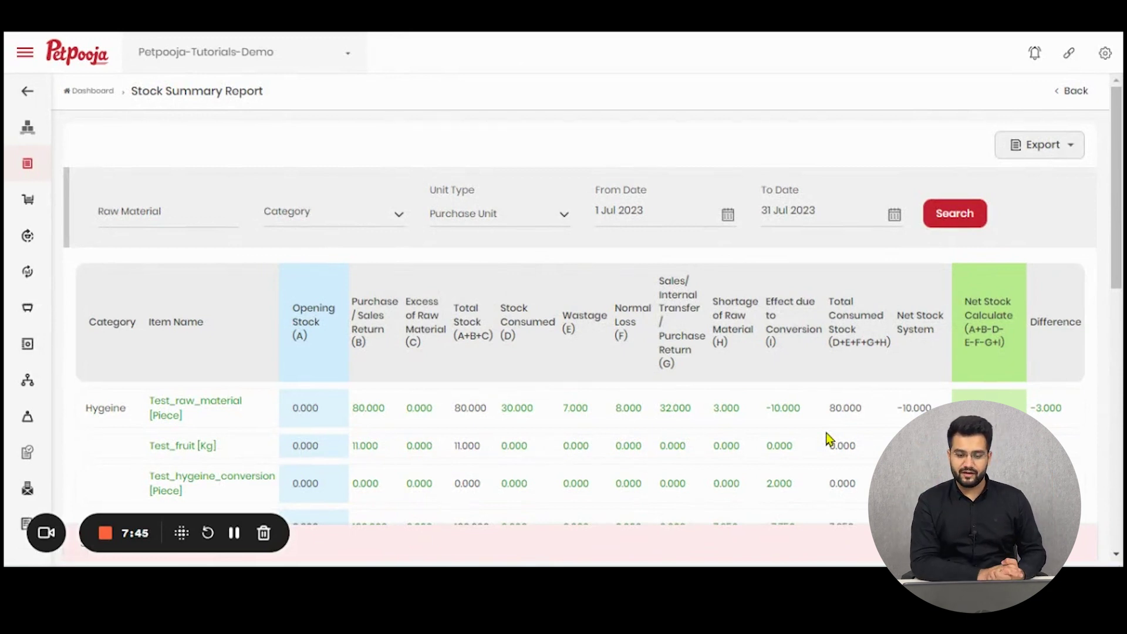
{"action": "scroll", "coordinate": [827, 438], "scroll_direction": "down", "scroll_amount": 1}
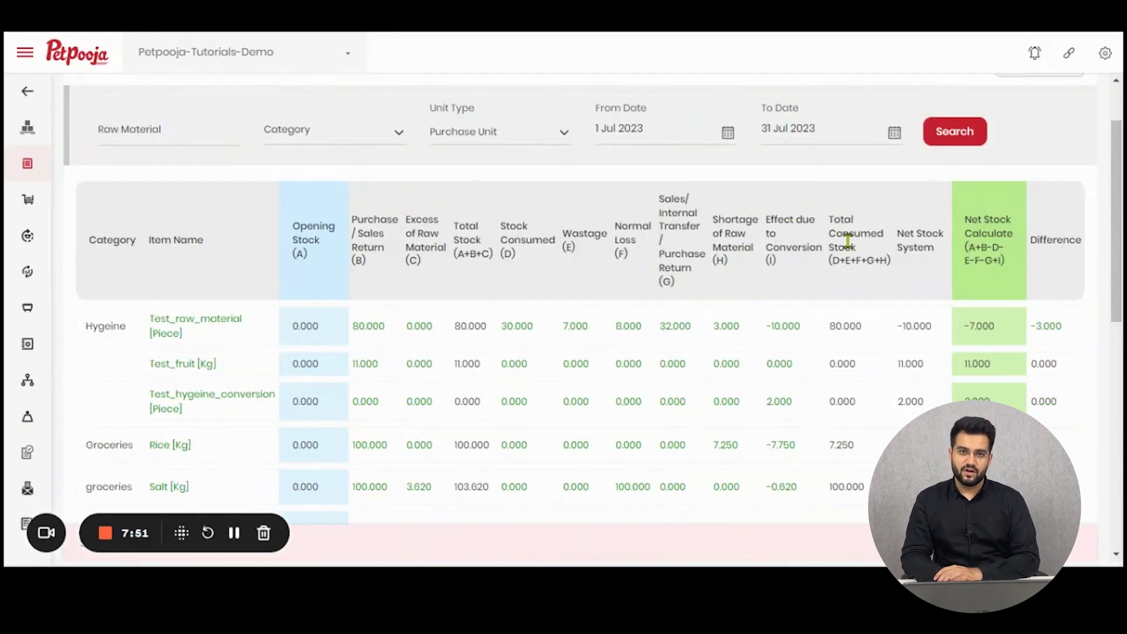
{"action": "scroll", "coordinate": [848, 241], "scroll_direction": "down", "scroll_amount": 1}
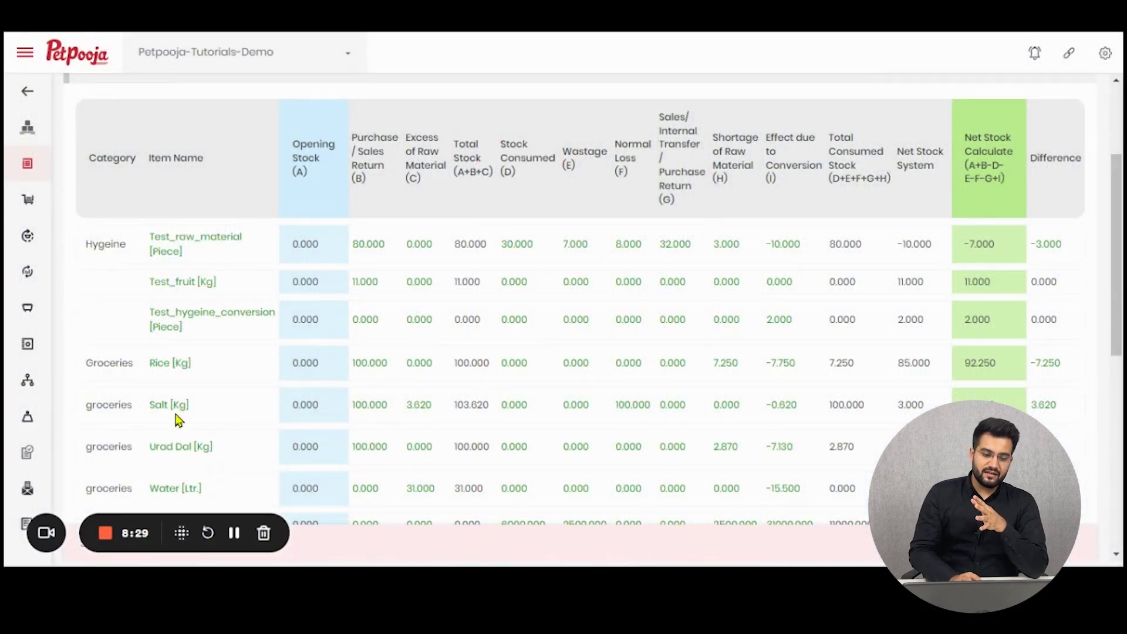
View the excess details of Salt and the shortage details of Rice, closing each one after reading
{"action": "left_click", "coordinate": [420, 407]}
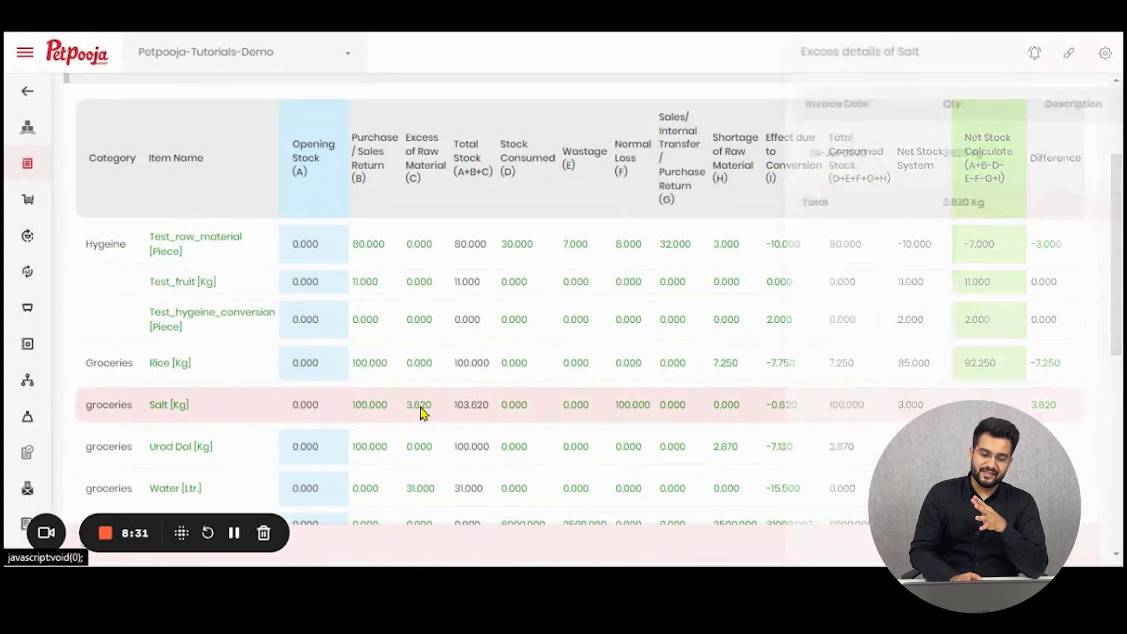
{"action": "left_click", "coordinate": [1099, 51]}
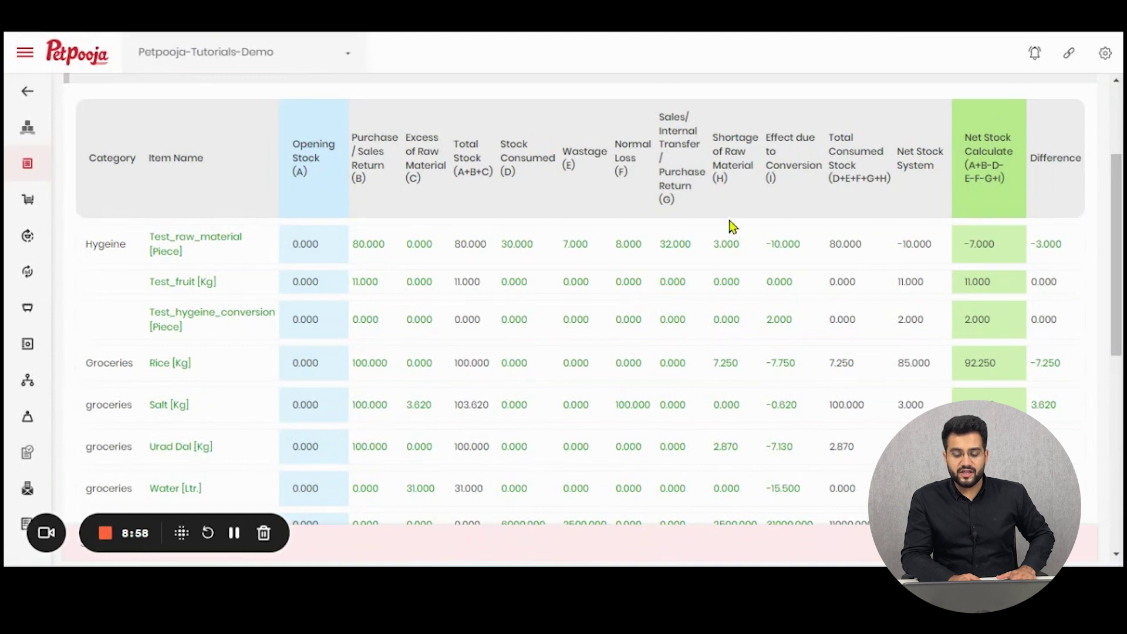
{"action": "left_click", "coordinate": [726, 364]}
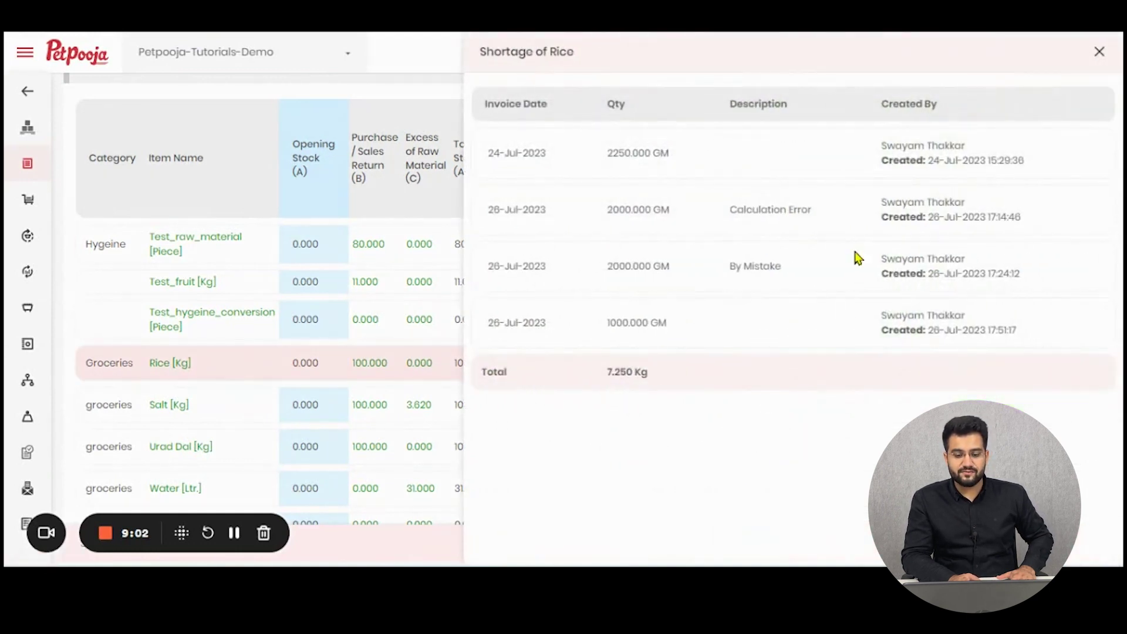
{"action": "left_click", "coordinate": [1099, 52]}
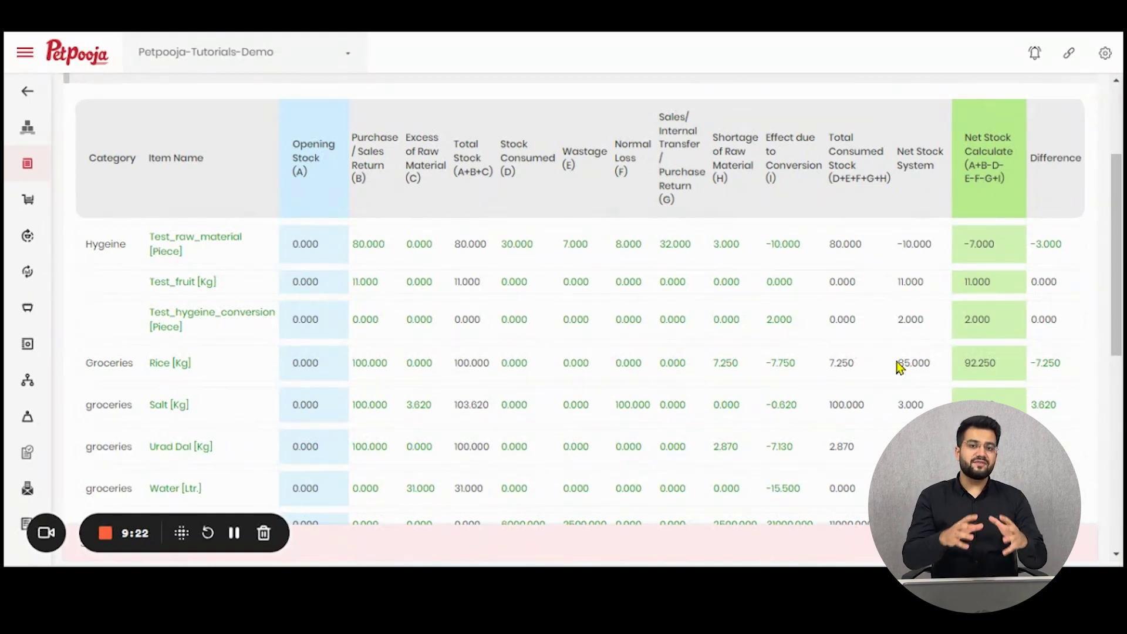
Check the raw material master data modification details of Test_raw_material and Test_fruit
{"action": "left_click", "coordinate": [189, 248]}
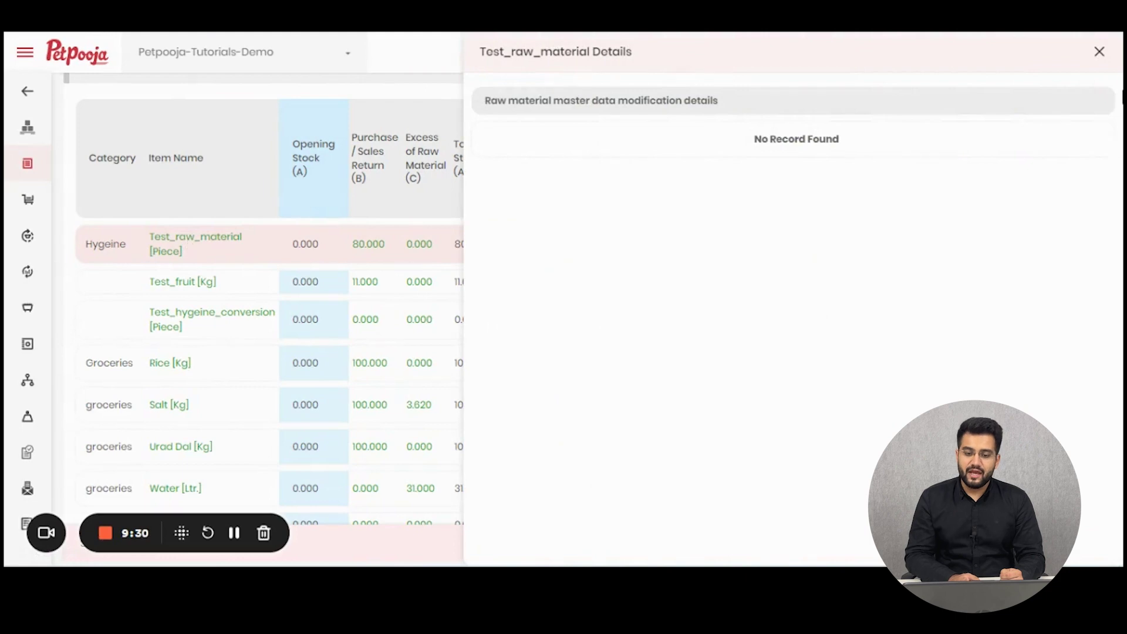
{"action": "left_click", "coordinate": [1100, 53]}
{"action": "left_click", "coordinate": [165, 285]}
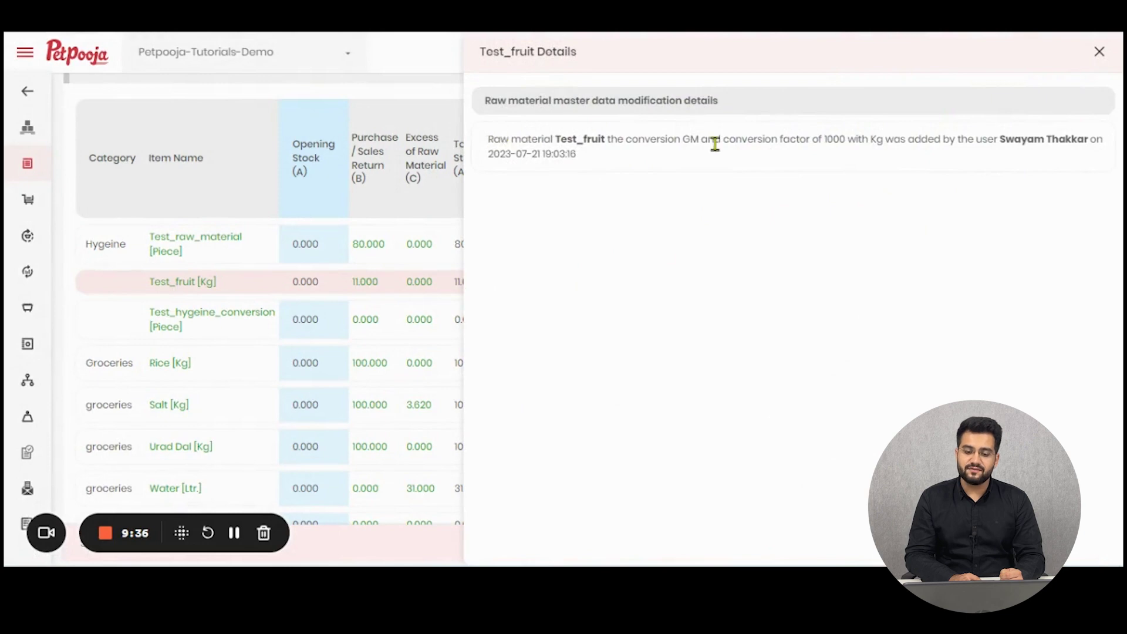
{"action": "left_click", "coordinate": [1100, 53]}
View the purchase/sales return details of Test_fruit and the excess details of Salt, closing each one
{"action": "left_click", "coordinate": [372, 290]}
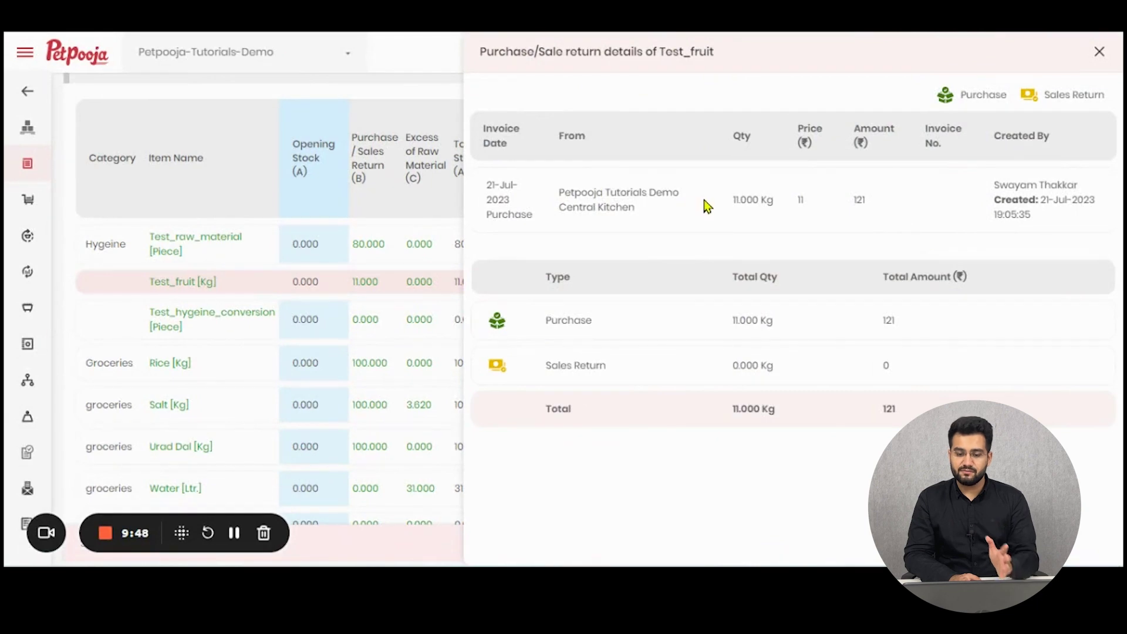
{"action": "left_click", "coordinate": [1100, 52]}
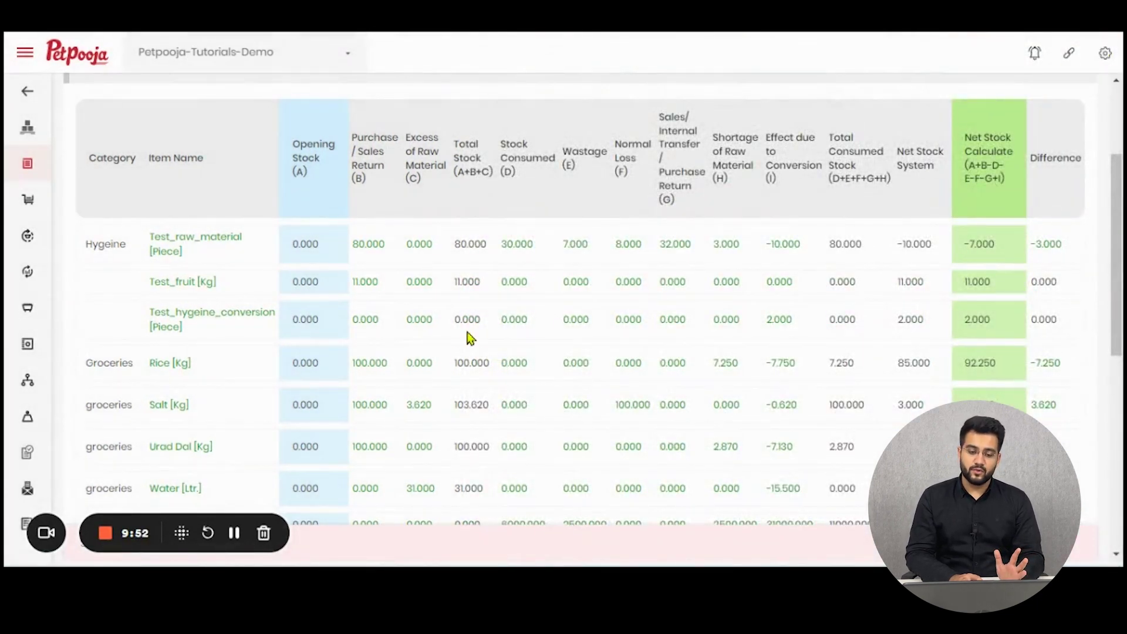
{"action": "left_click", "coordinate": [423, 405]}
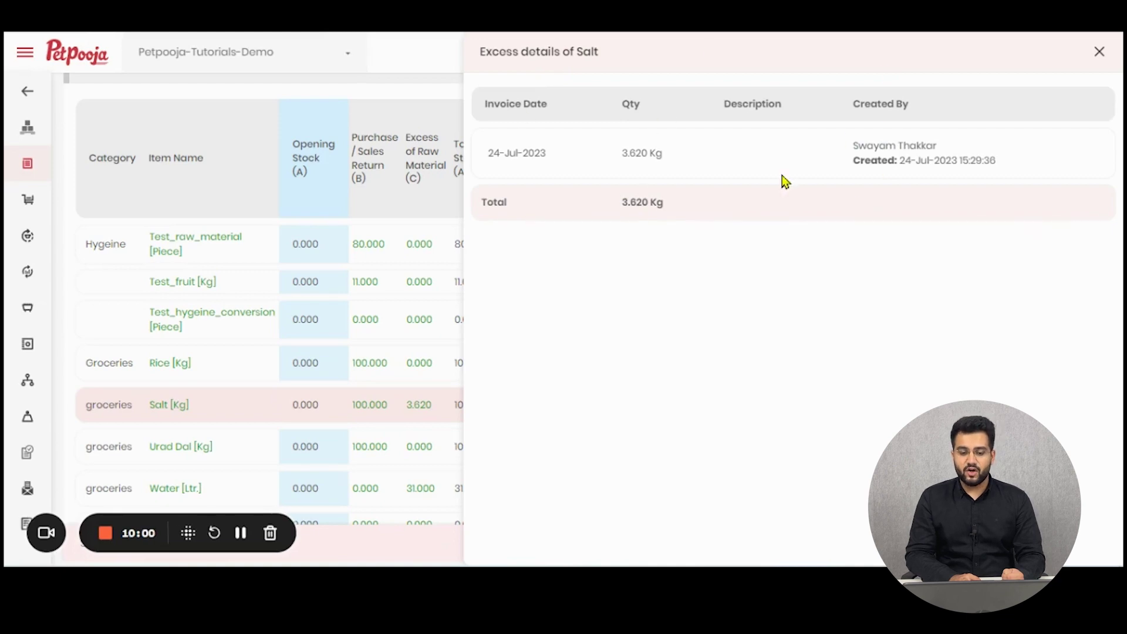
{"action": "left_click", "coordinate": [1099, 54]}
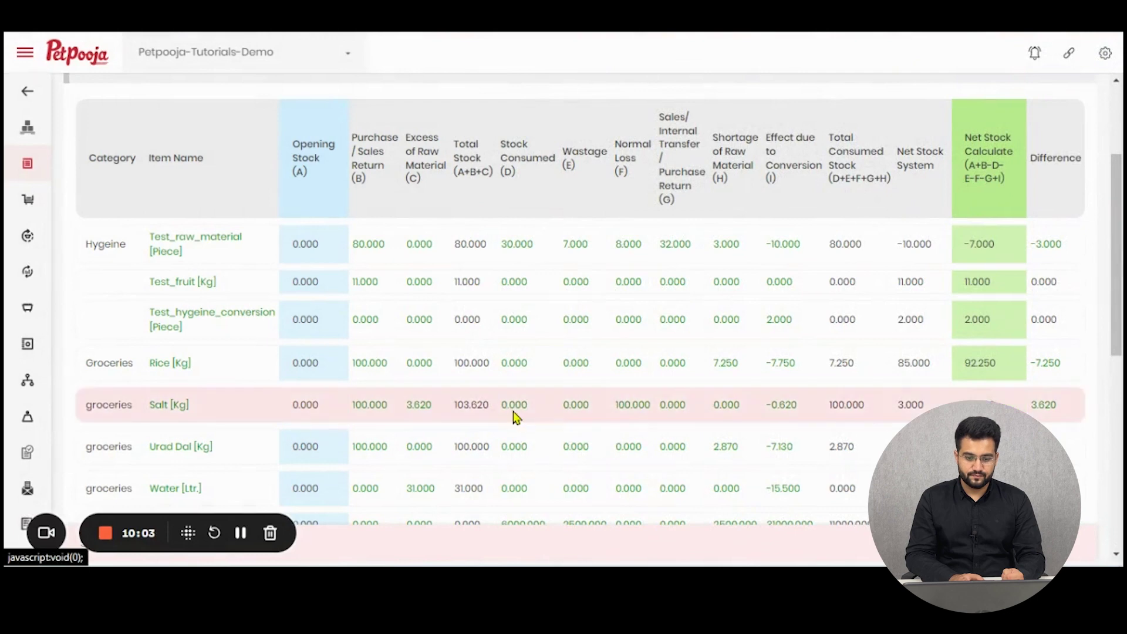
View the stock consumed details of Salt and of Idli Batter, closing each one
{"action": "left_click", "coordinate": [514, 406]}
{"action": "left_click", "coordinate": [1098, 54]}
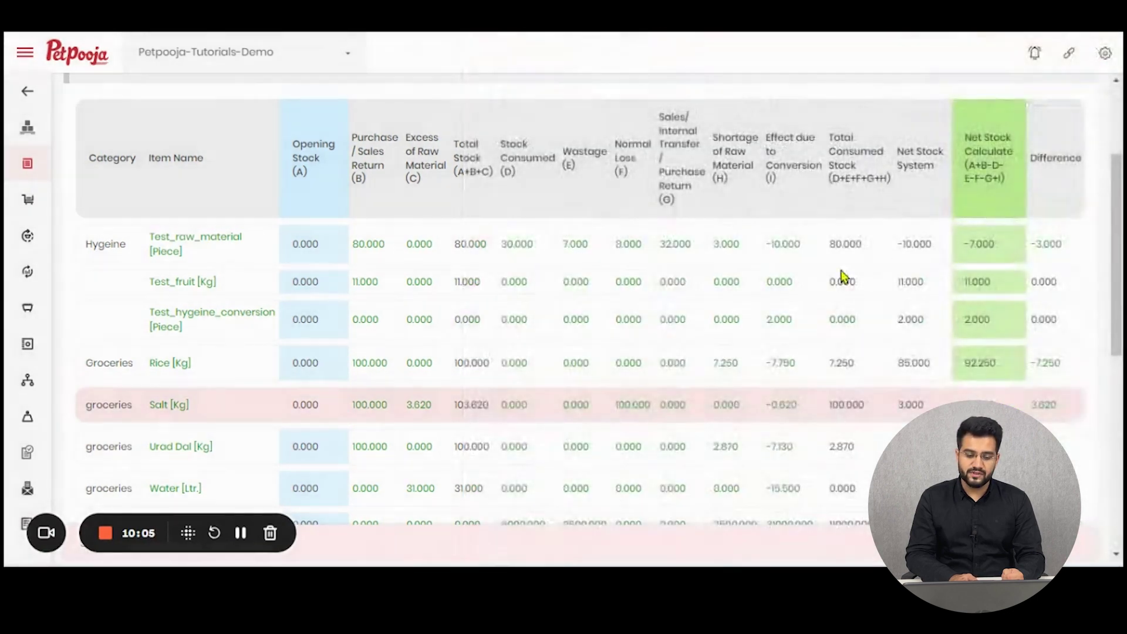
{"action": "scroll", "coordinate": [593, 360], "scroll_direction": "down", "scroll_amount": 4}
{"action": "left_click", "coordinate": [529, 284]}
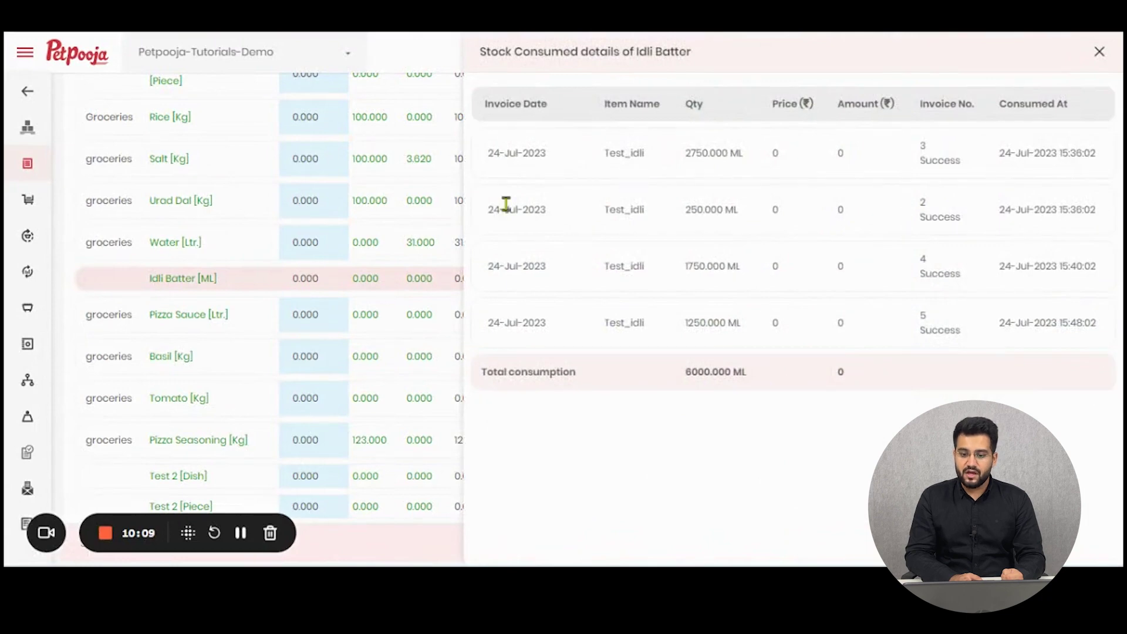
{"action": "left_click", "coordinate": [1099, 52]}
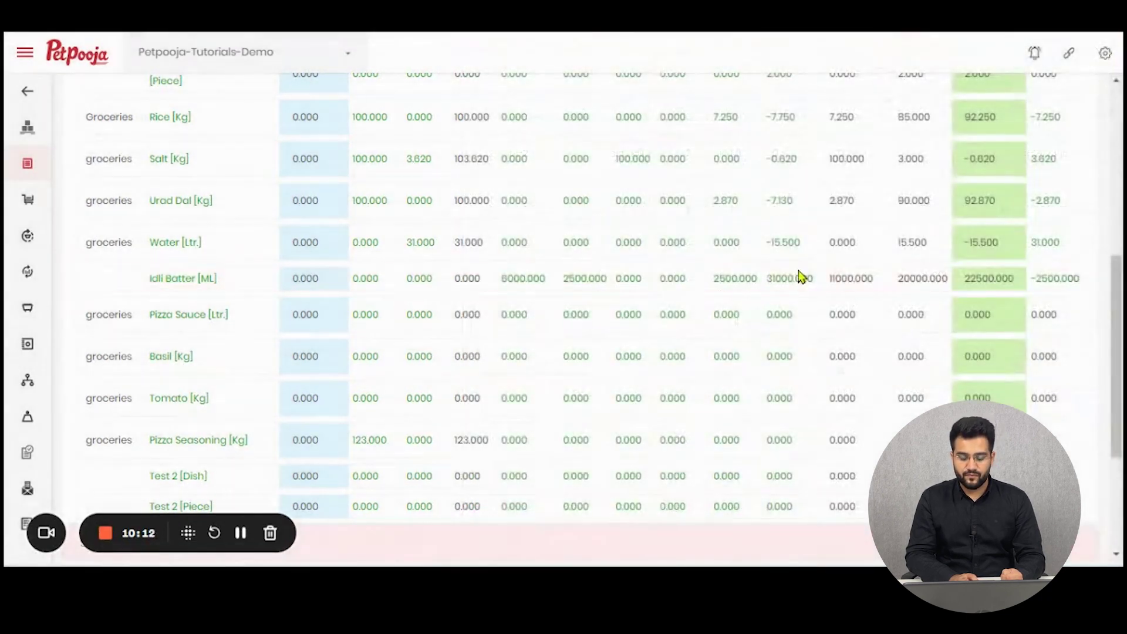
View the wastage details of Test_raw_material, then close them
{"action": "scroll", "coordinate": [659, 310], "scroll_direction": "up", "scroll_amount": 7}
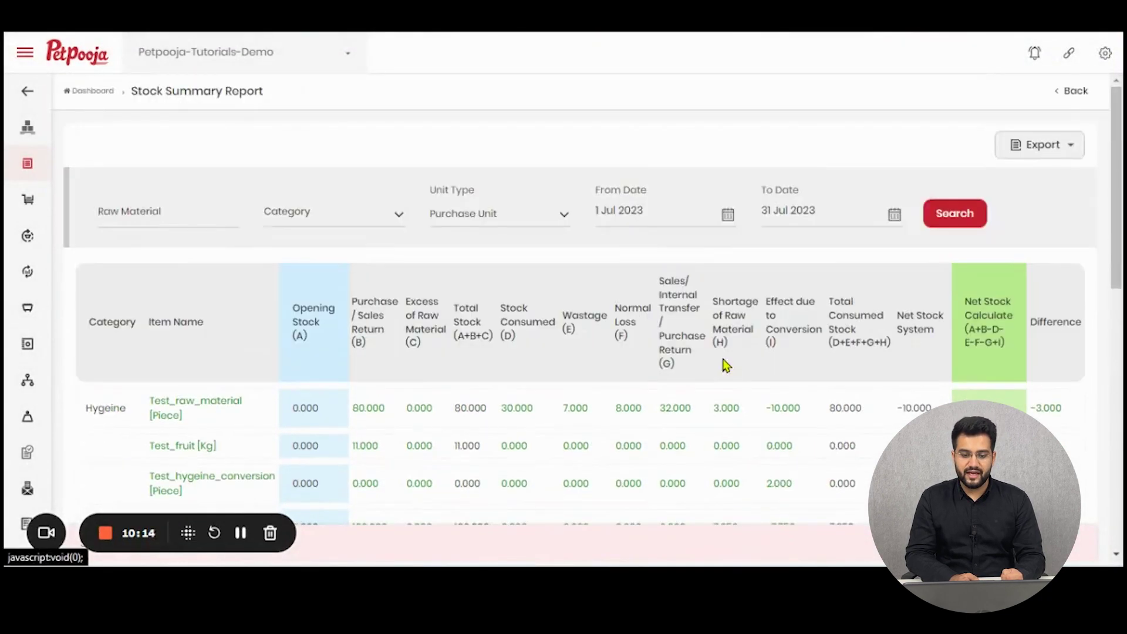
{"action": "scroll", "coordinate": [728, 365], "scroll_direction": "down", "scroll_amount": 3}
{"action": "scroll", "coordinate": [601, 284], "scroll_direction": "down", "scroll_amount": 2}
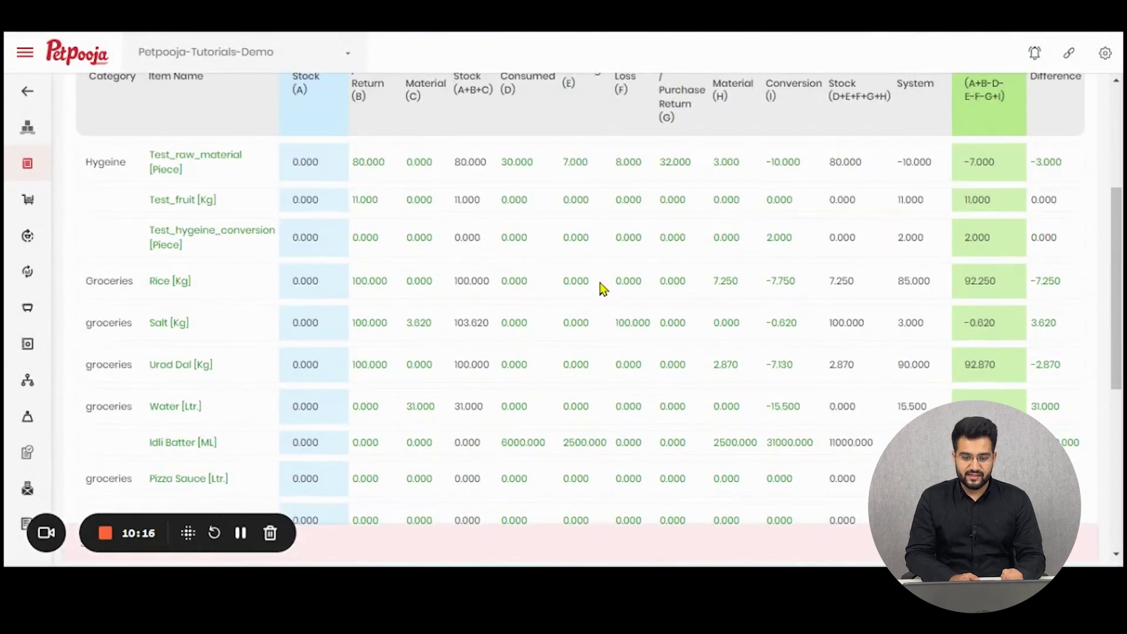
{"action": "left_click", "coordinate": [577, 167]}
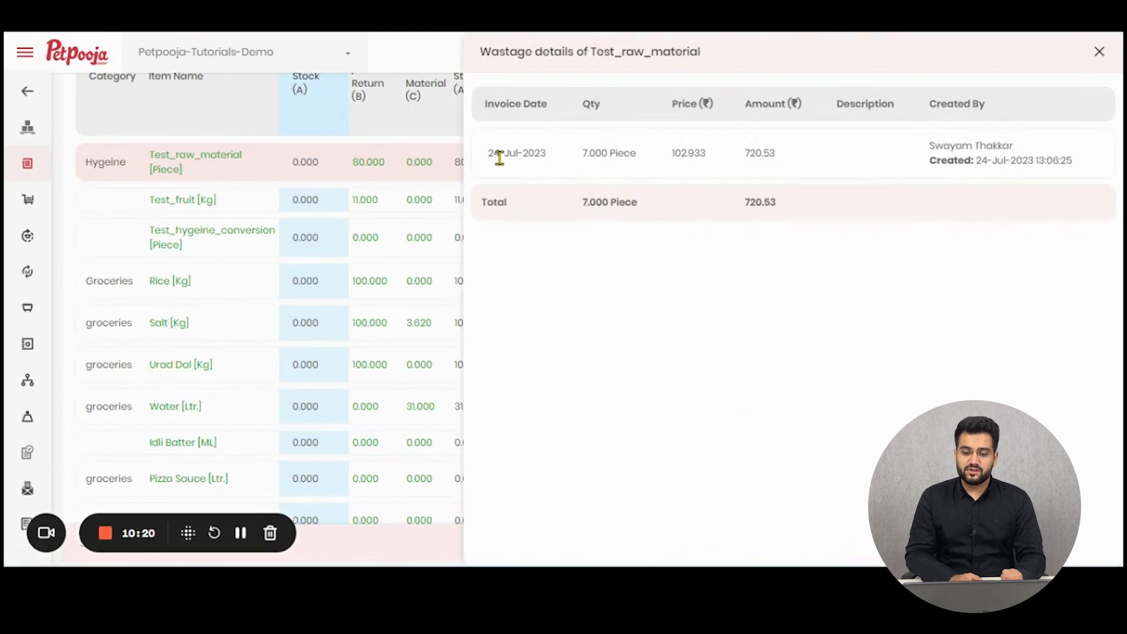
{"action": "left_click", "coordinate": [1099, 52]}
Read through the normal loss details of Test_raw_material down to the total, then close them
{"action": "scroll", "coordinate": [686, 214], "scroll_direction": "up", "scroll_amount": 2}
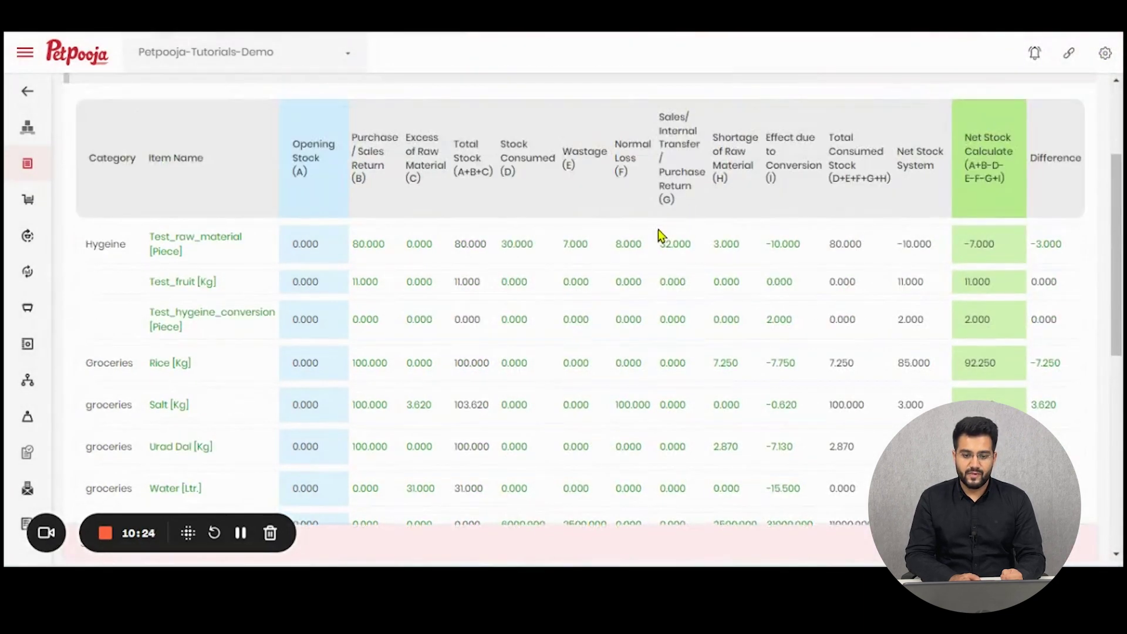
{"action": "left_click", "coordinate": [630, 244]}
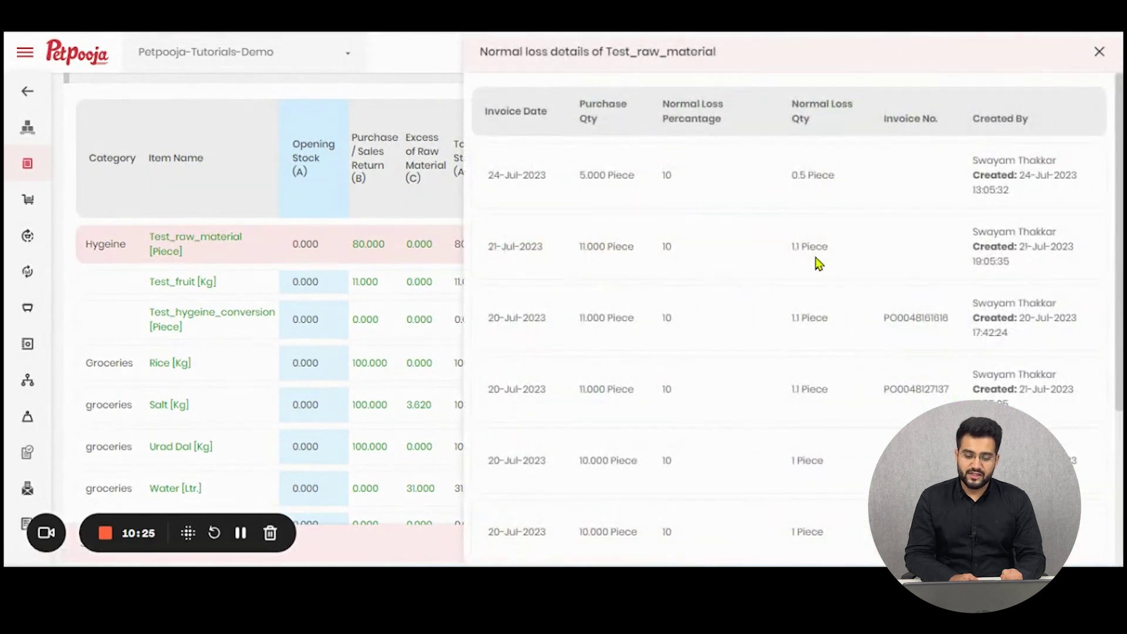
{"action": "scroll", "coordinate": [721, 274], "scroll_direction": "down", "scroll_amount": 3}
{"action": "scroll", "coordinate": [719, 276], "scroll_direction": "down", "scroll_amount": 1}
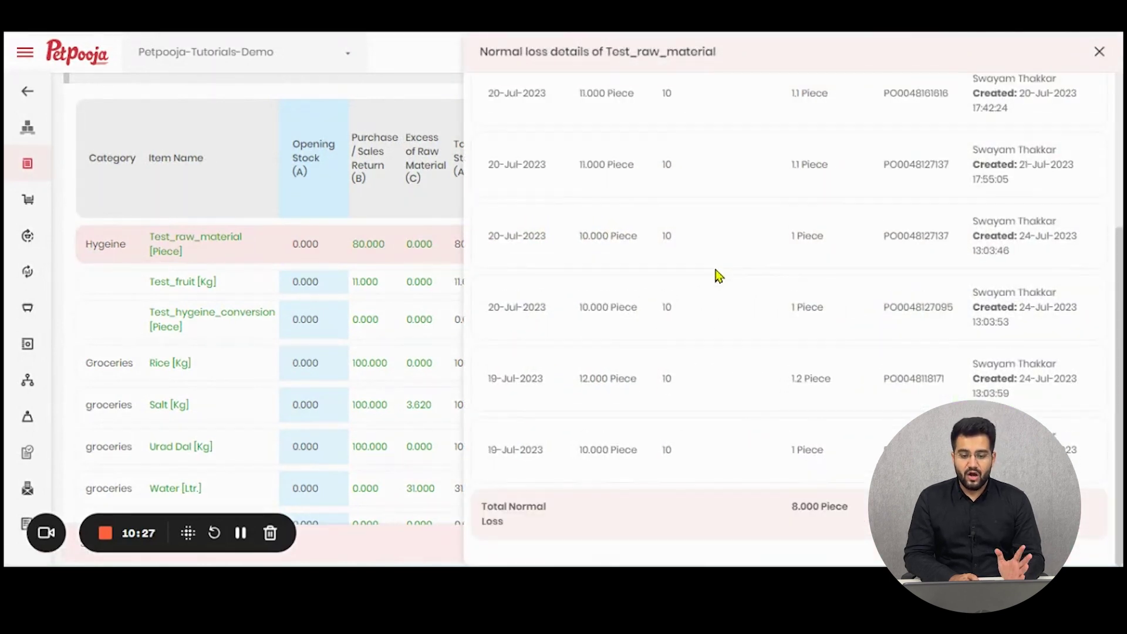
{"action": "scroll", "coordinate": [716, 295], "scroll_direction": "up", "scroll_amount": 4}
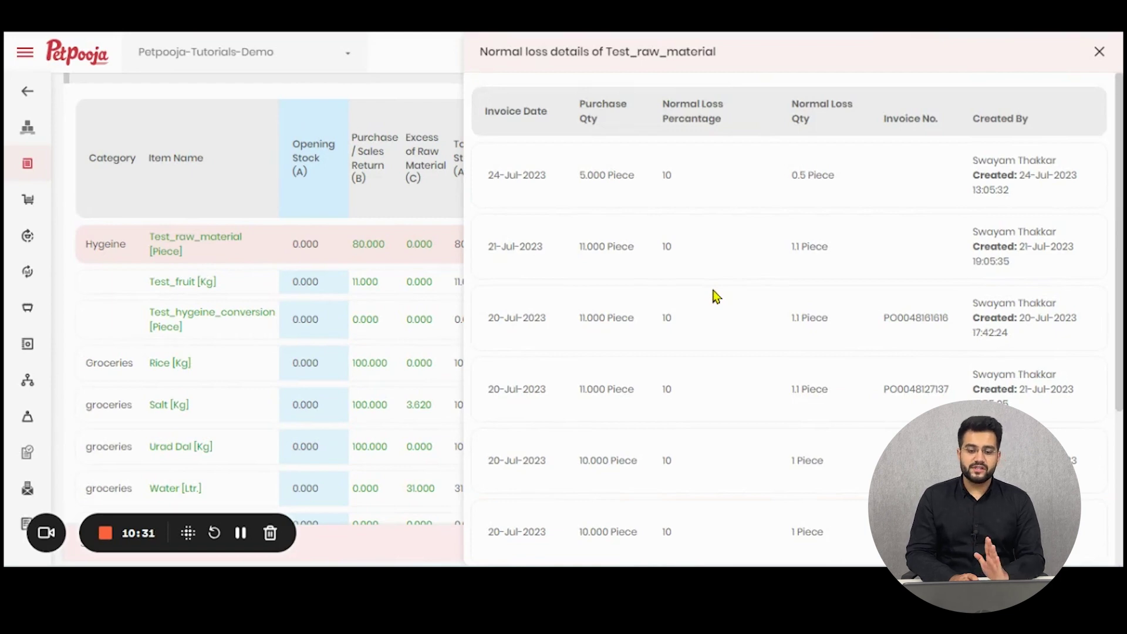
{"action": "left_click", "coordinate": [1099, 52]}
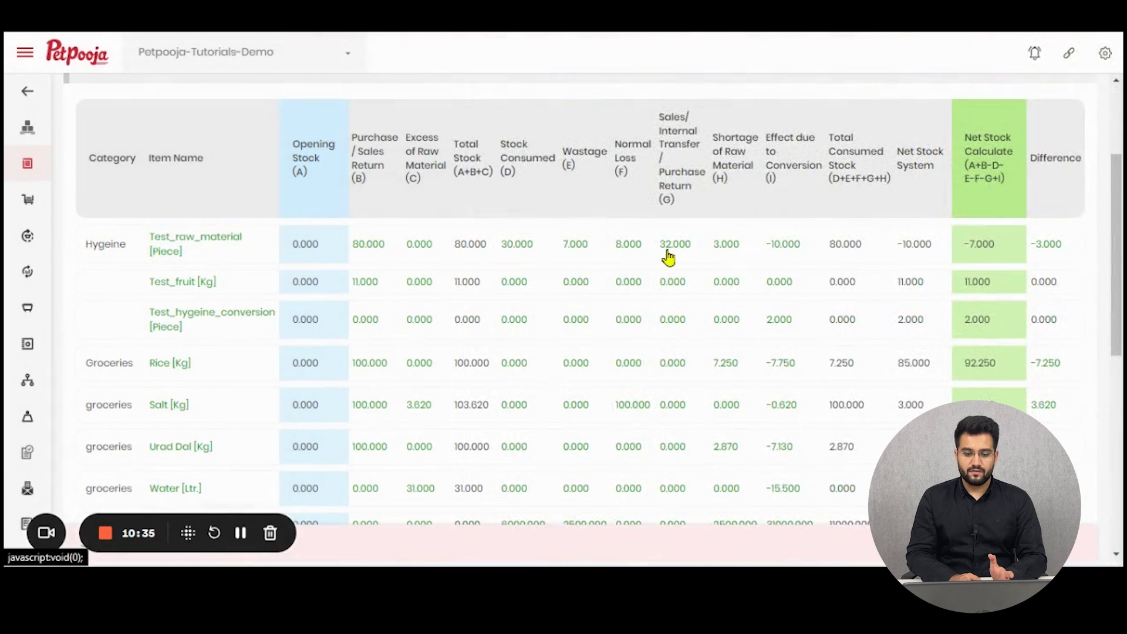
View the sales/transfer/purchase return details and the shortage details of Test_raw_material, closing each one
{"action": "left_click", "coordinate": [668, 253]}
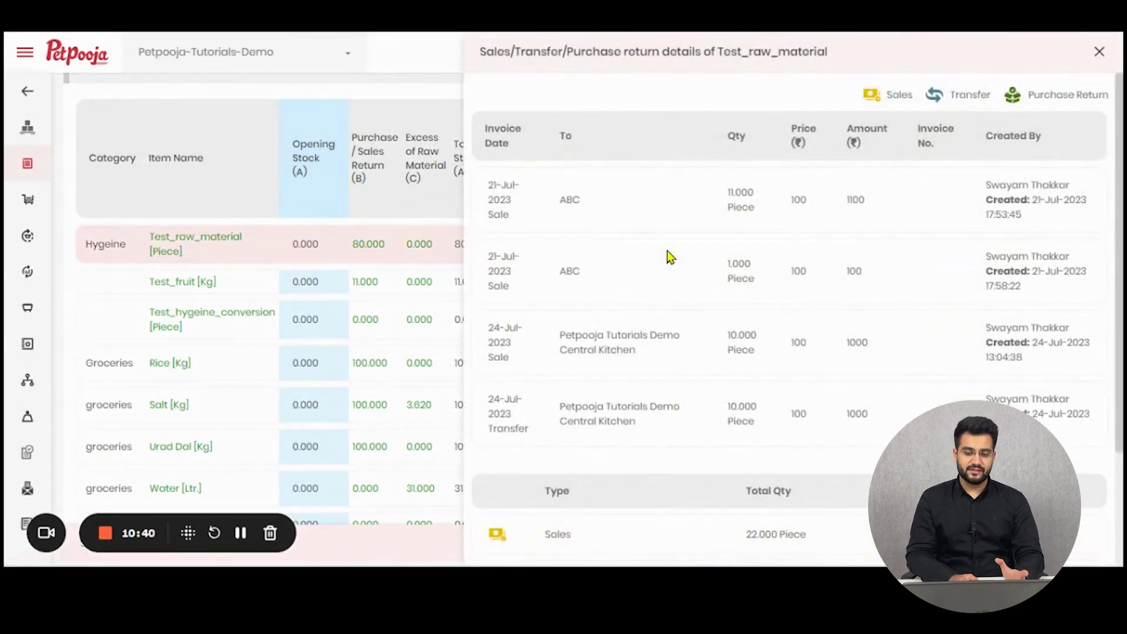
{"action": "scroll", "coordinate": [667, 263], "scroll_direction": "down", "scroll_amount": 3}
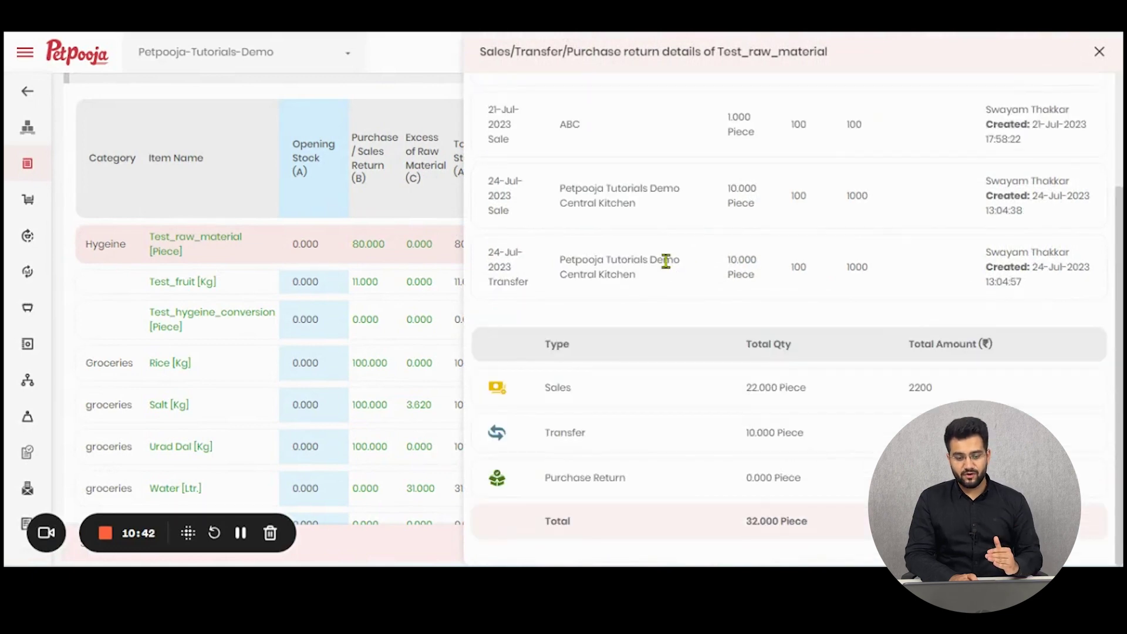
{"action": "scroll", "coordinate": [667, 264], "scroll_direction": "up", "scroll_amount": 3}
{"action": "scroll", "coordinate": [666, 261], "scroll_direction": "down", "scroll_amount": 3}
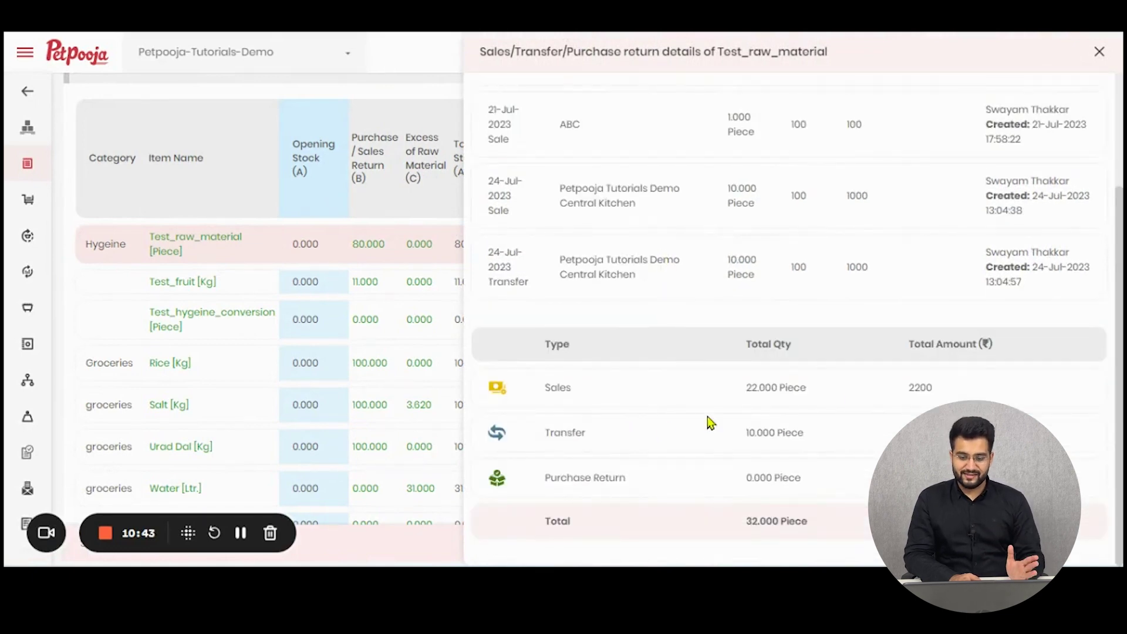
{"action": "scroll", "coordinate": [784, 316], "scroll_direction": "up", "scroll_amount": 3}
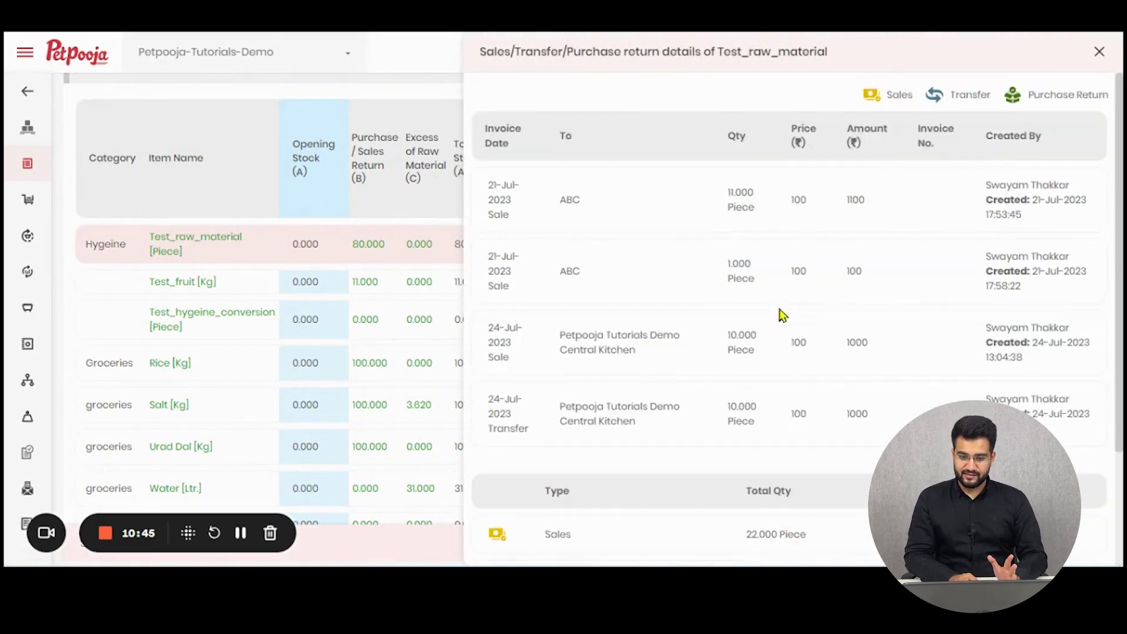
{"action": "left_click", "coordinate": [1099, 52]}
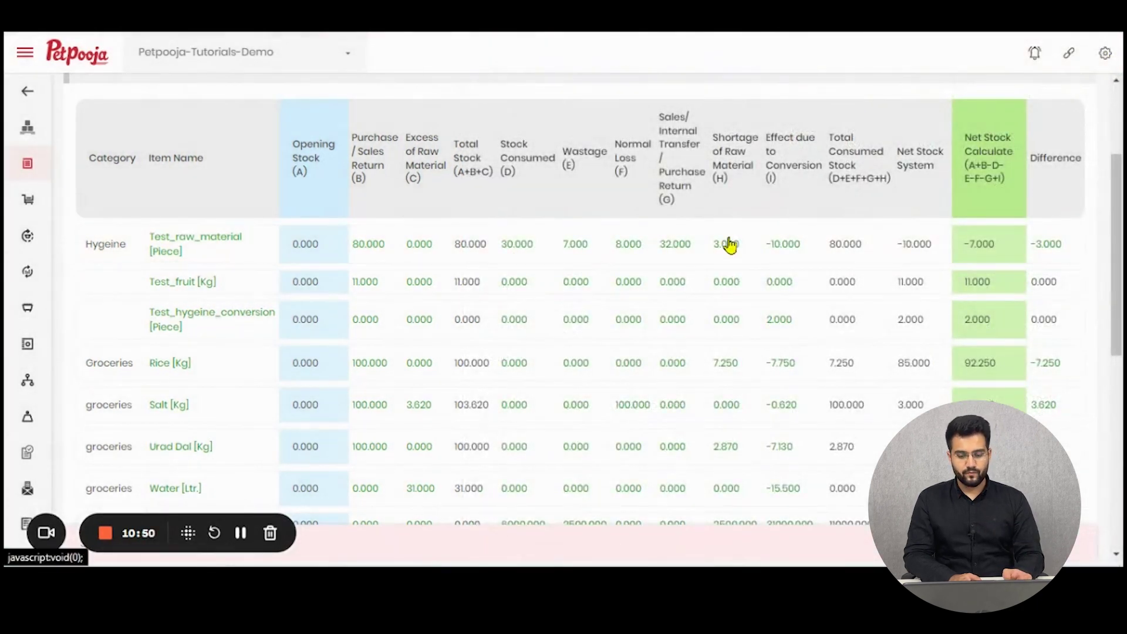
{"action": "left_click", "coordinate": [723, 245]}
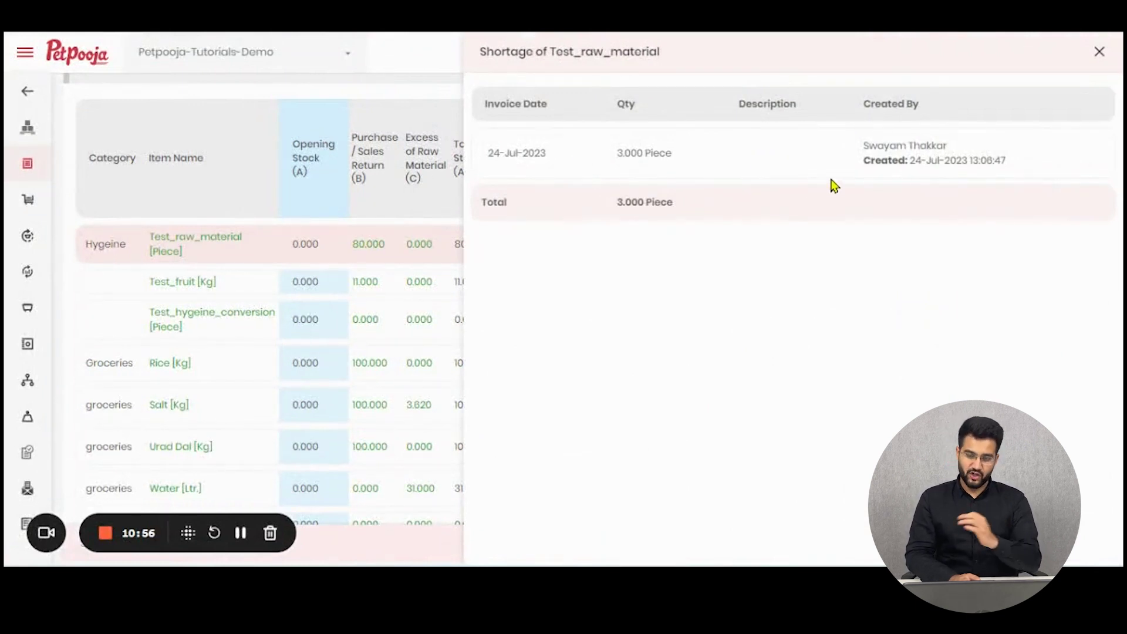
{"action": "left_click", "coordinate": [1100, 52]}
View the effect due to conversion details of Idli Batter and close them
{"action": "scroll", "coordinate": [782, 305], "scroll_direction": "down", "scroll_amount": 2}
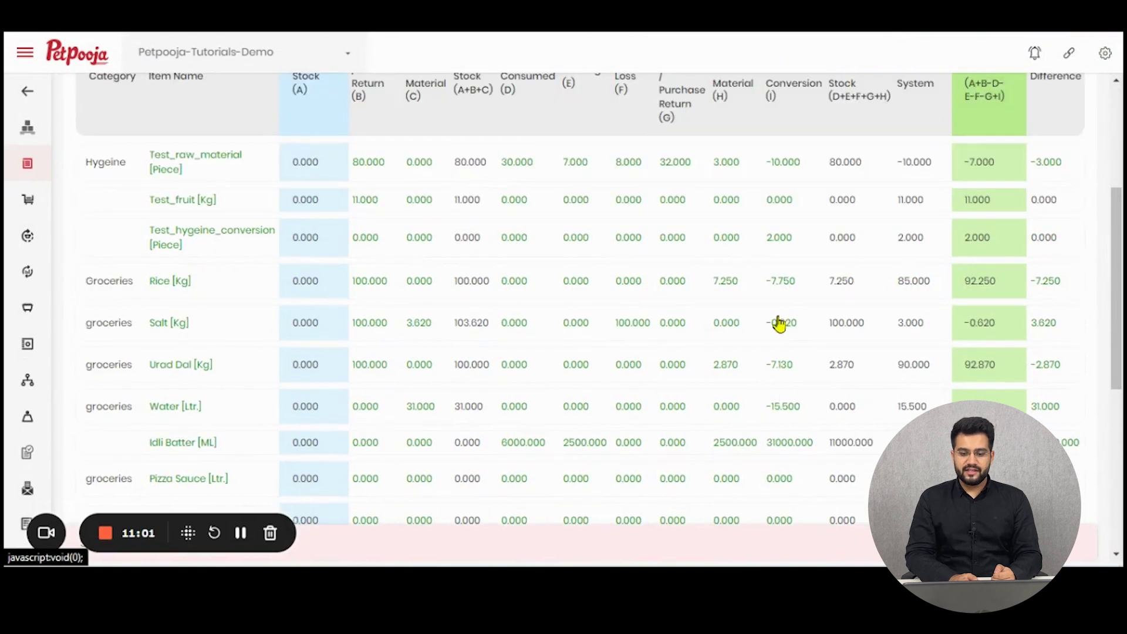
{"action": "left_click", "coordinate": [789, 443]}
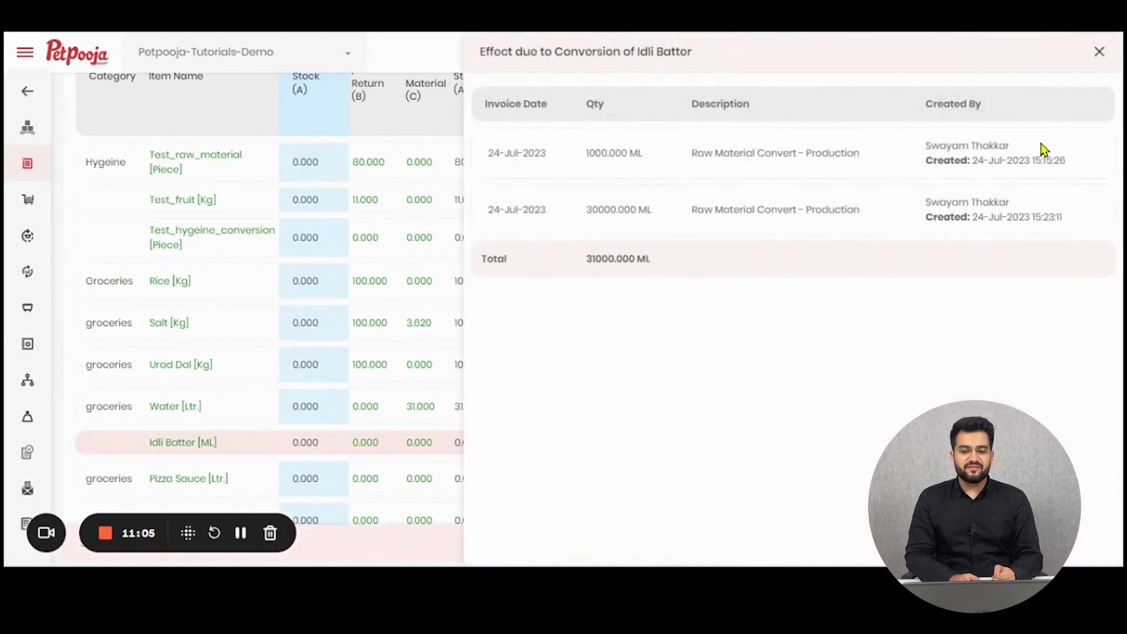
{"action": "left_click", "coordinate": [1100, 52]}
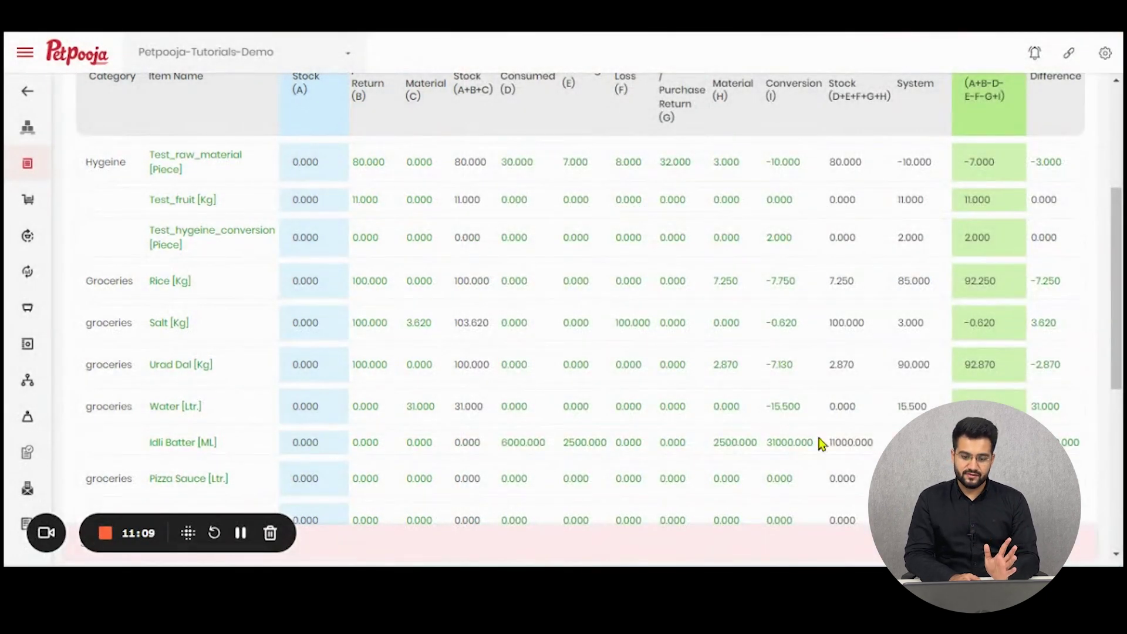
View Water's effect due to conversion details, highlight the Raw Material Convert description of both entries, and close the details
{"action": "left_click", "coordinate": [783, 406]}
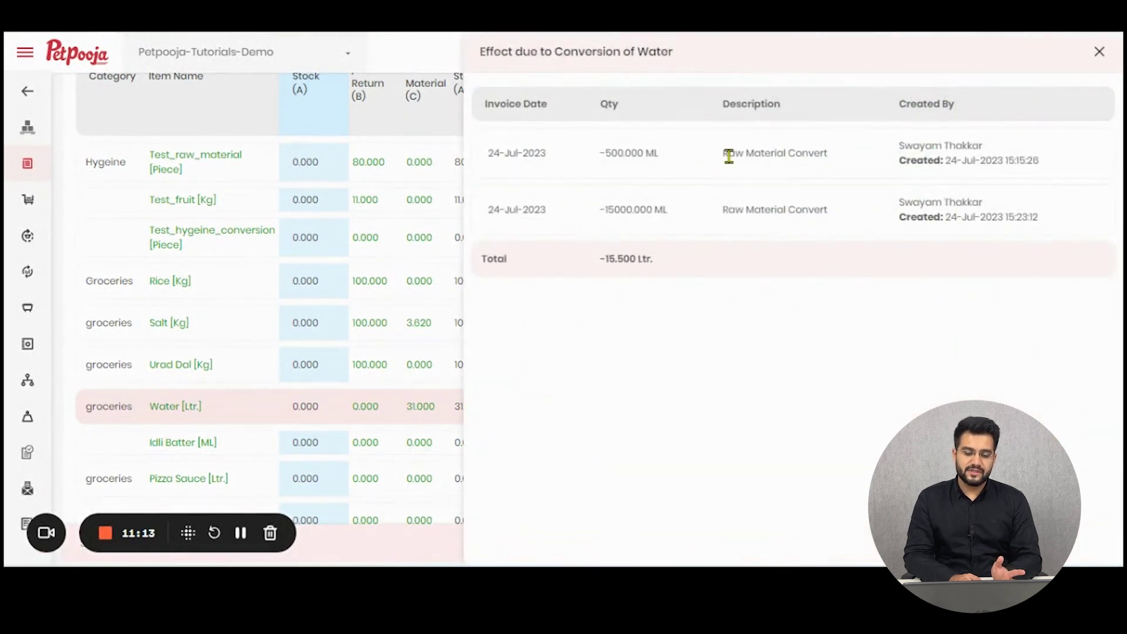
{"action": "left_click_drag", "start_coordinate": [722, 155], "coordinate": [828, 155]}
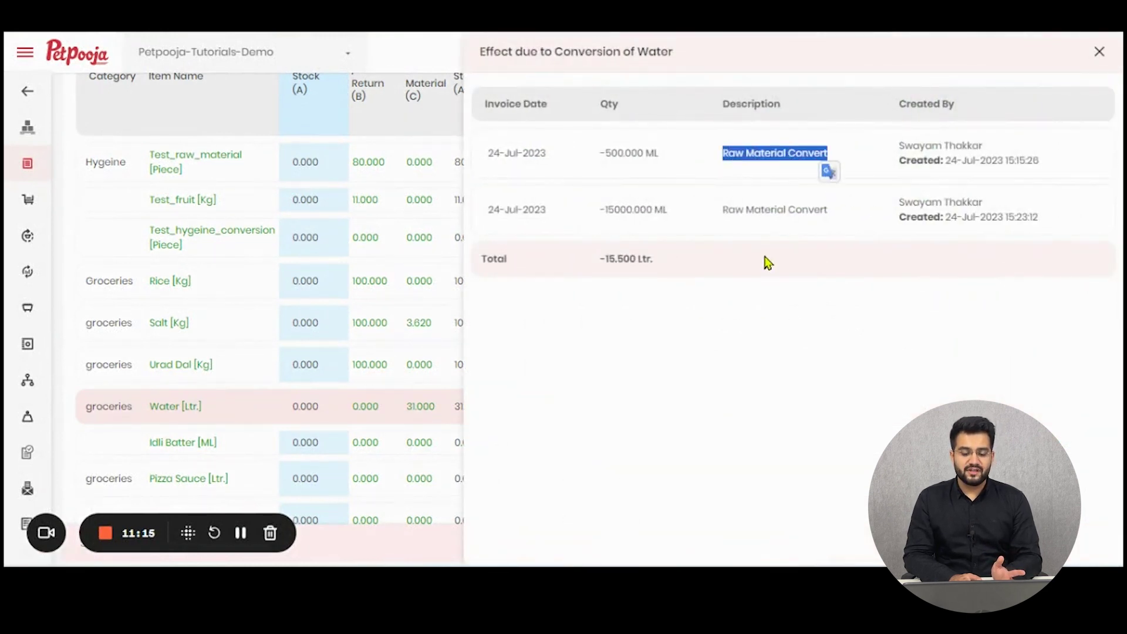
{"action": "left_click_drag", "start_coordinate": [724, 213], "coordinate": [843, 219]}
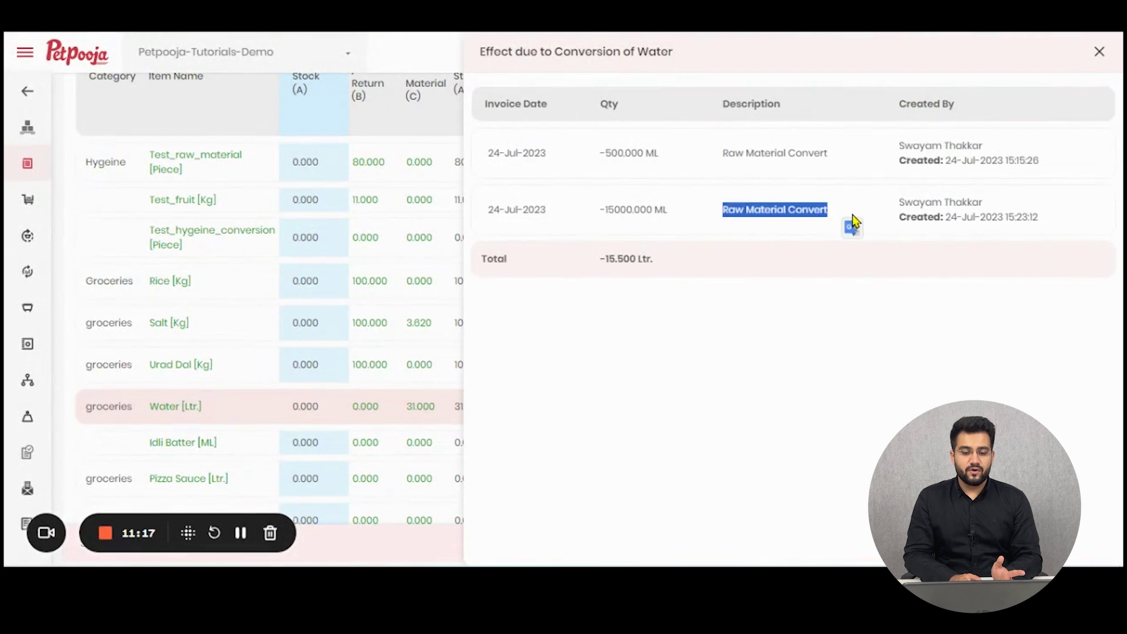
{"action": "left_click", "coordinate": [1100, 51]}
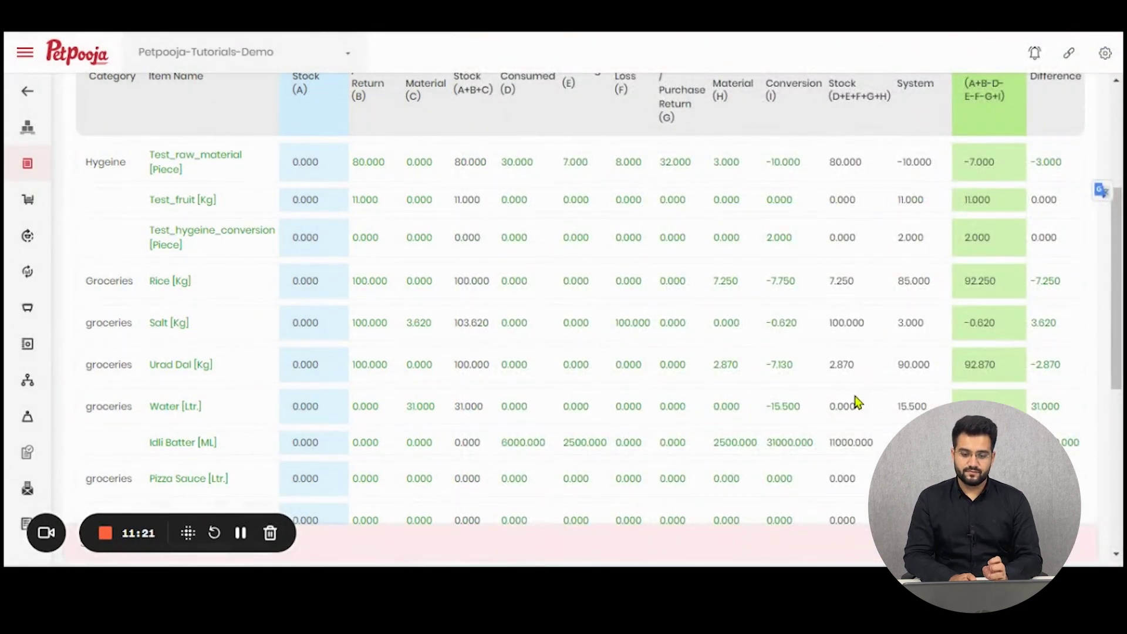
Examine the total consumed stock, net stock and difference columns of the stock summary
{"action": "scroll", "coordinate": [873, 278], "scroll_direction": "up", "scroll_amount": 2}
{"action": "scroll", "coordinate": [875, 282], "scroll_direction": "down", "scroll_amount": 2}
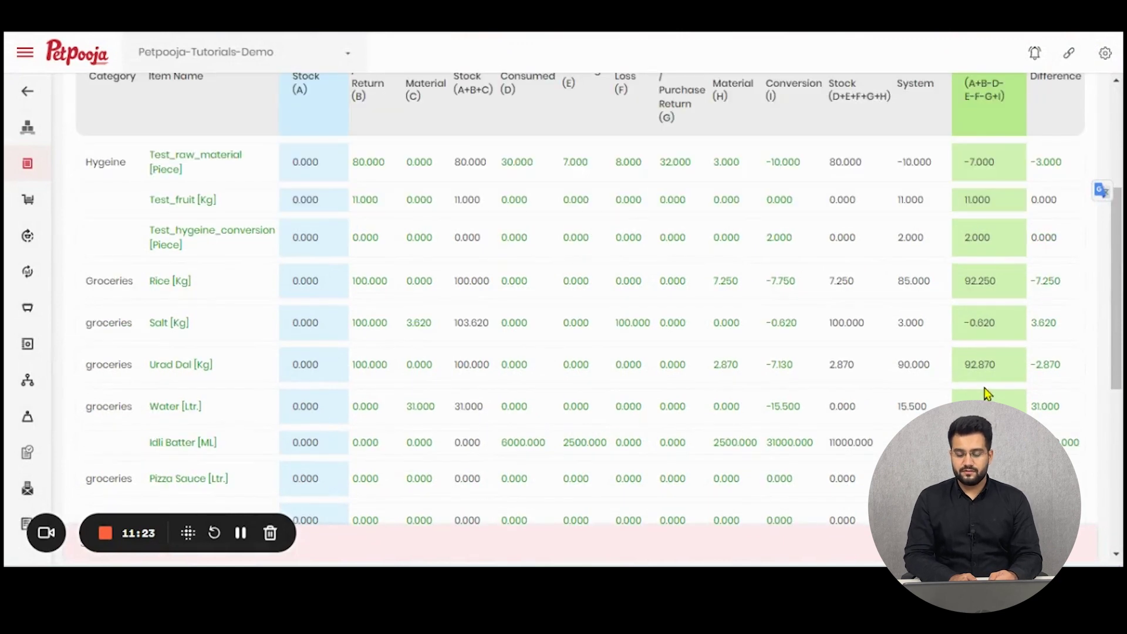
{"action": "scroll", "coordinate": [1063, 253], "scroll_direction": "up", "scroll_amount": 2}
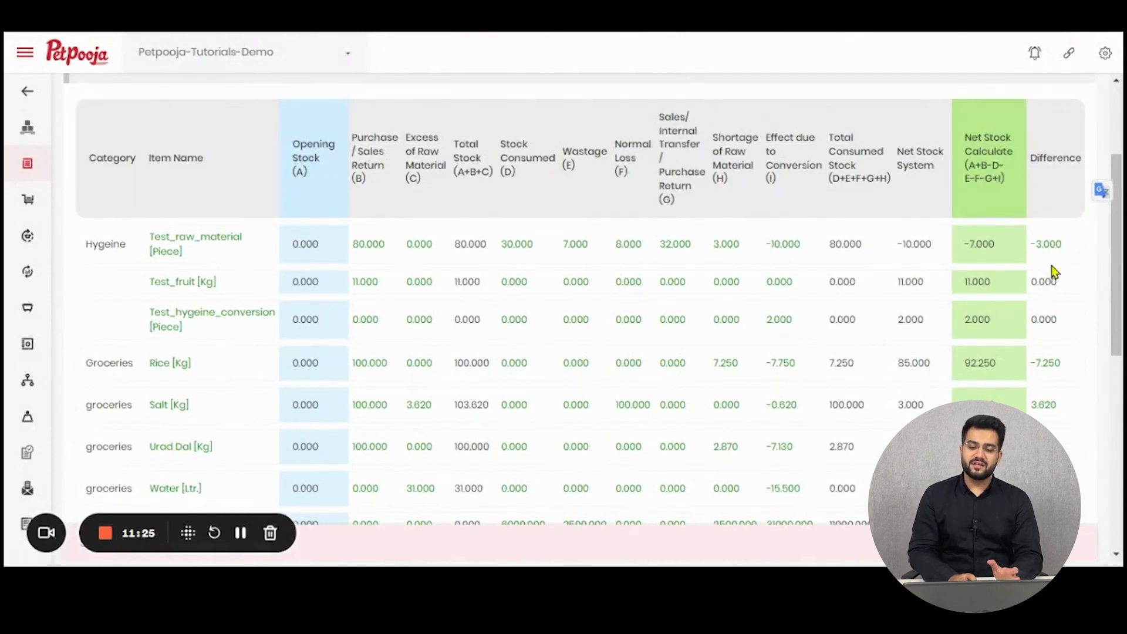